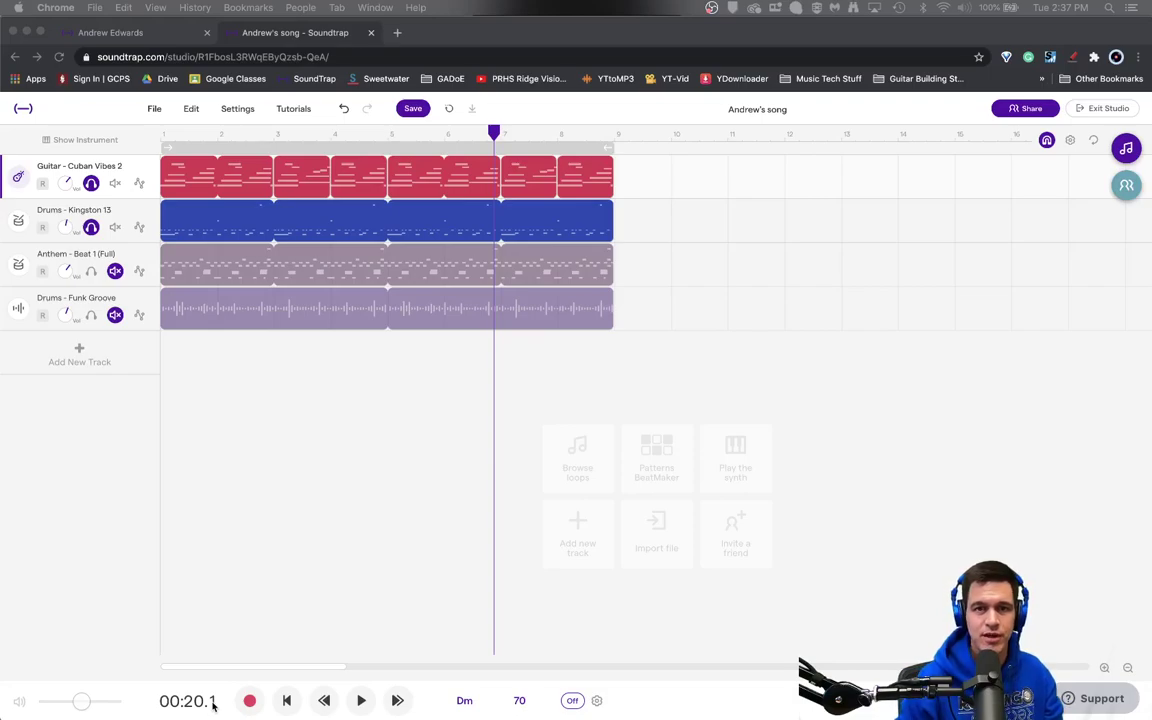
- Turn the Cuban Vibes 2 guitar's pan slightly right, then select the Kingston 13 drum track
{"action": "left_click", "coordinate": [17, 178]}
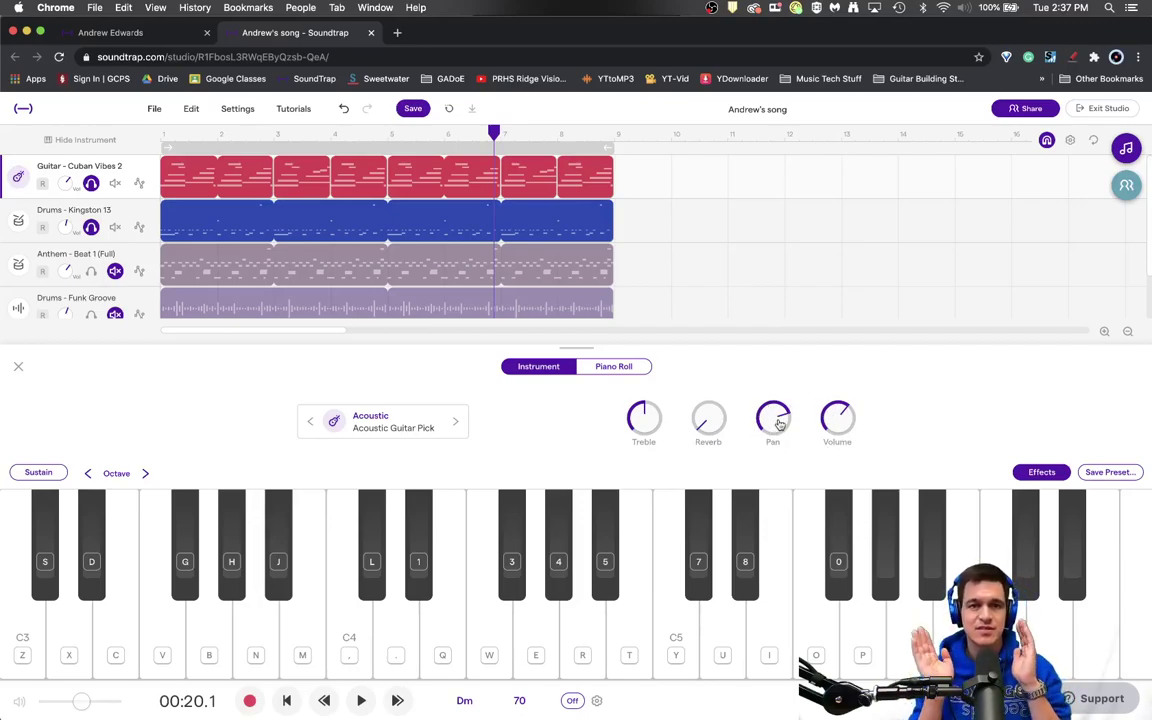
{"action": "mouse_move", "coordinate": [778, 423]}
{"action": "left_mouse_down"}
{"action": "mouse_move", "coordinate": [774, 383]}
{"action": "mouse_move", "coordinate": [772, 411]}
{"action": "left_mouse_up"}
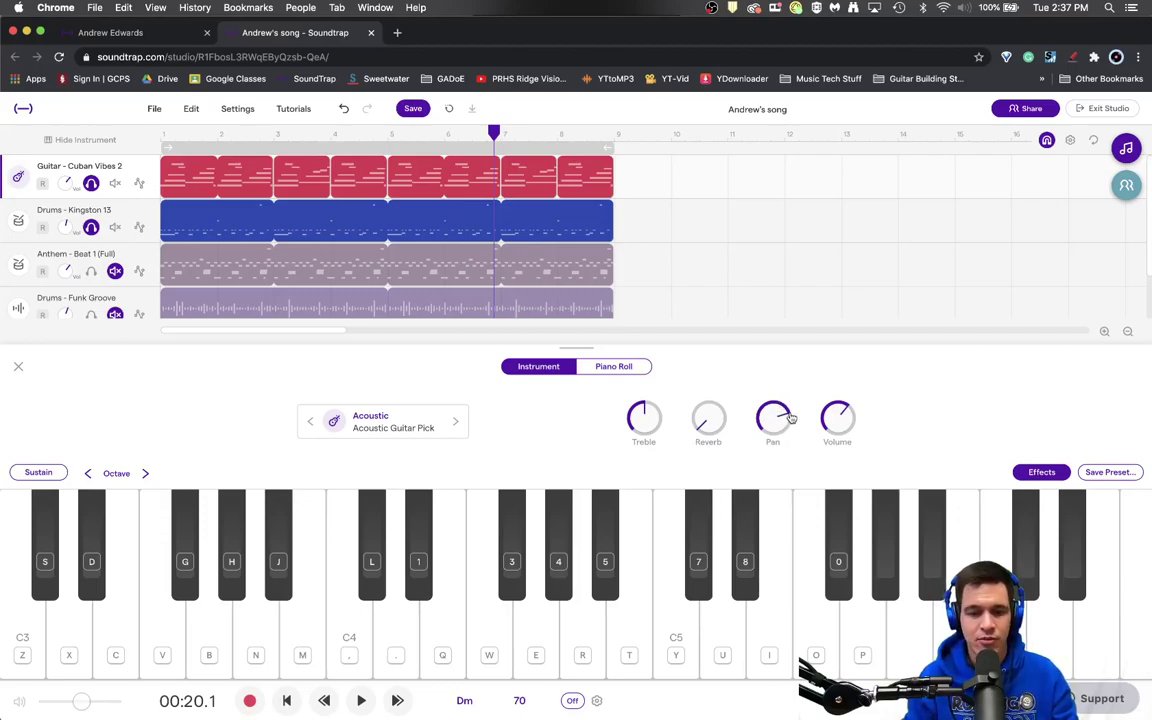
{"action": "left_click", "coordinate": [12, 206]}
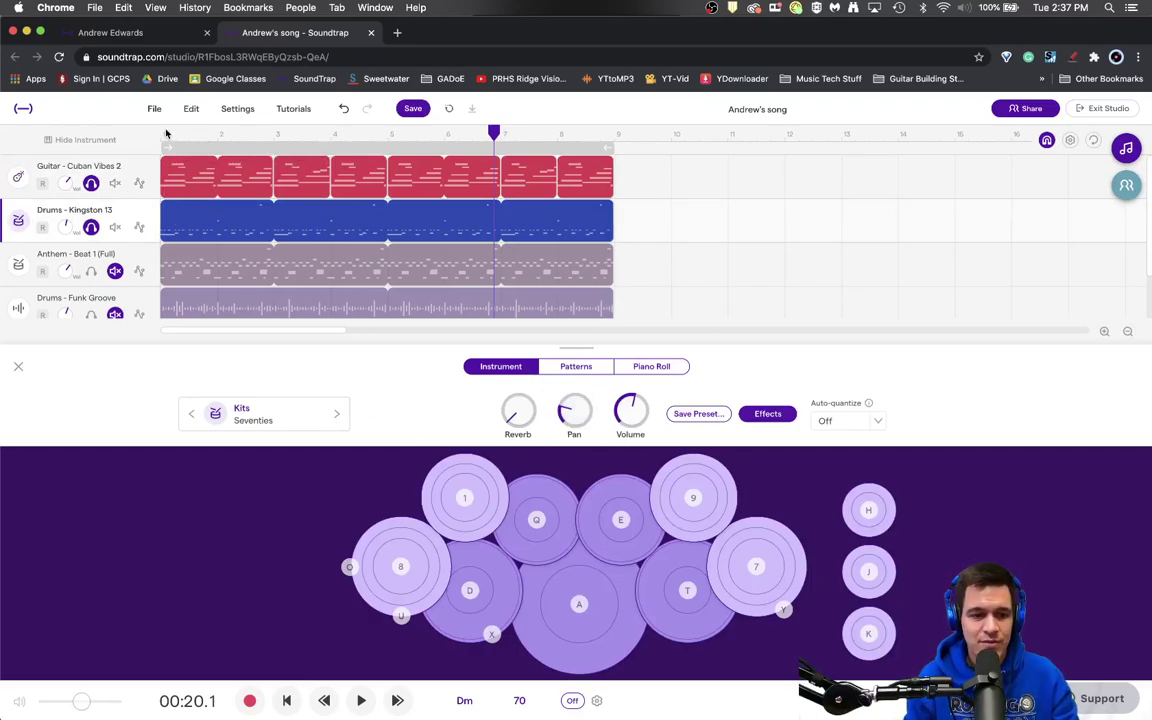
- Play the song's opening seconds from the start, stop it, and hide the instrument panel
{"action": "left_click", "coordinate": [163, 133]}
{"action": "left_click", "coordinate": [361, 701]}
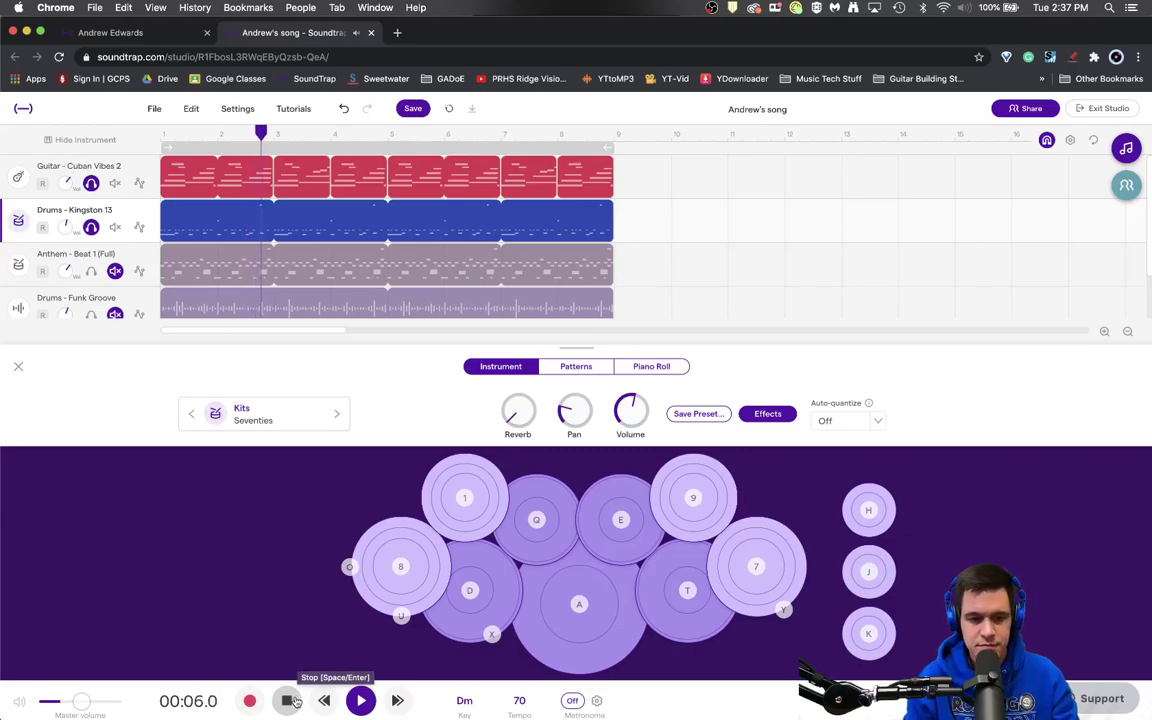
{"action": "left_click", "coordinate": [292, 701]}
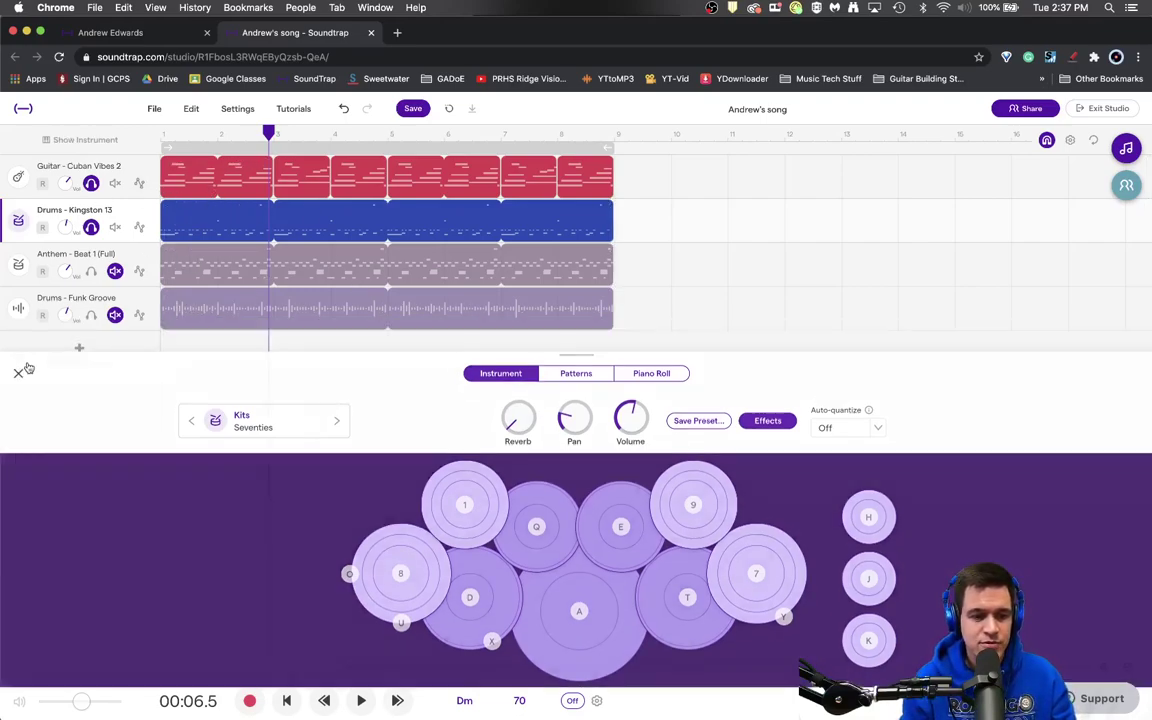
{"action": "left_click", "coordinate": [19, 366]}
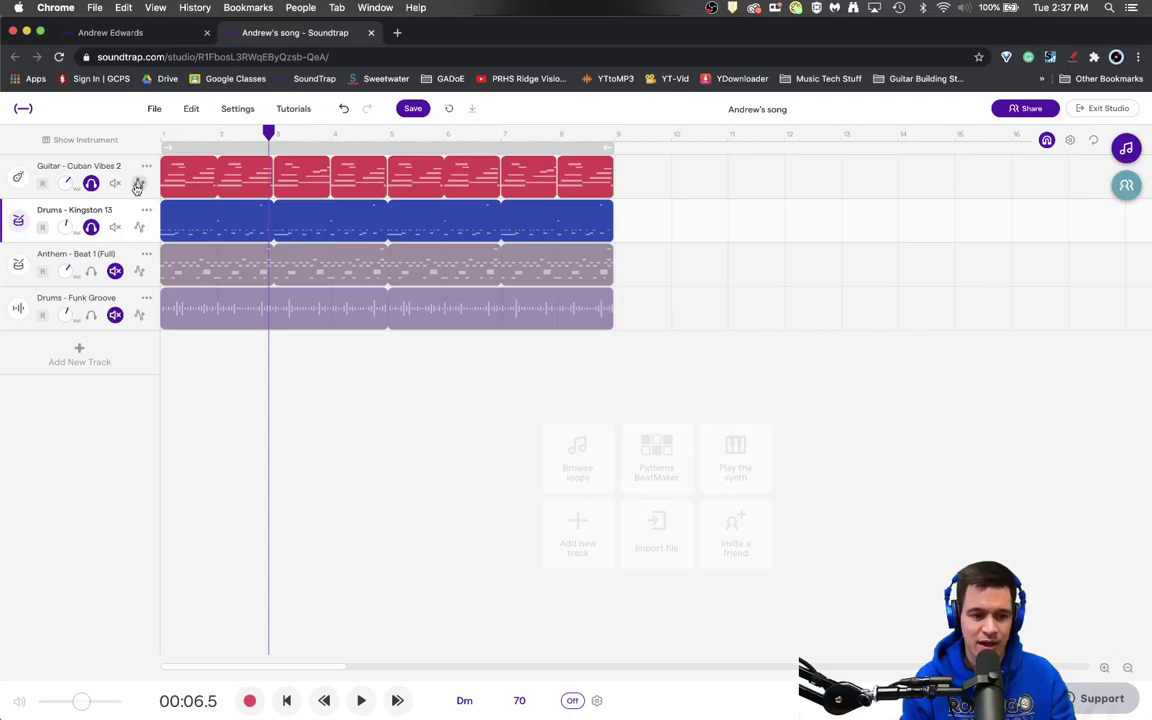
- Reveal the guitar and drum automation areas and add a Pan lane under Guitar - Cuban Vibes 2
{"action": "left_click", "coordinate": [138, 185]}
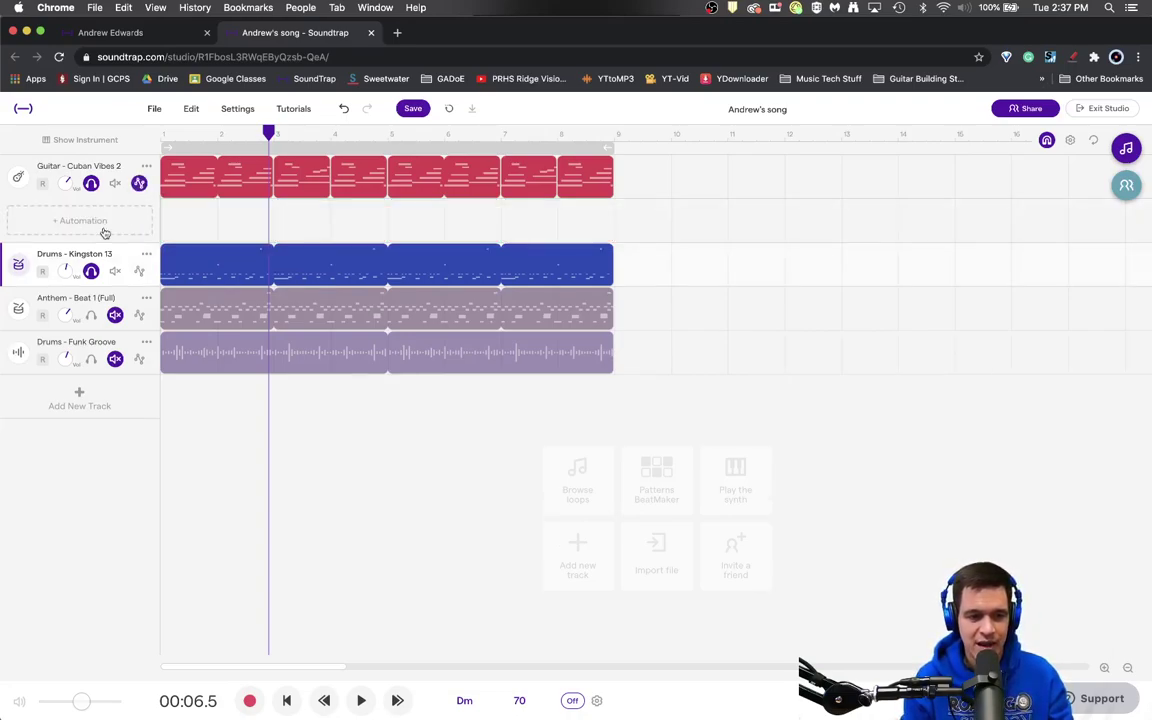
{"action": "left_click", "coordinate": [139, 272]}
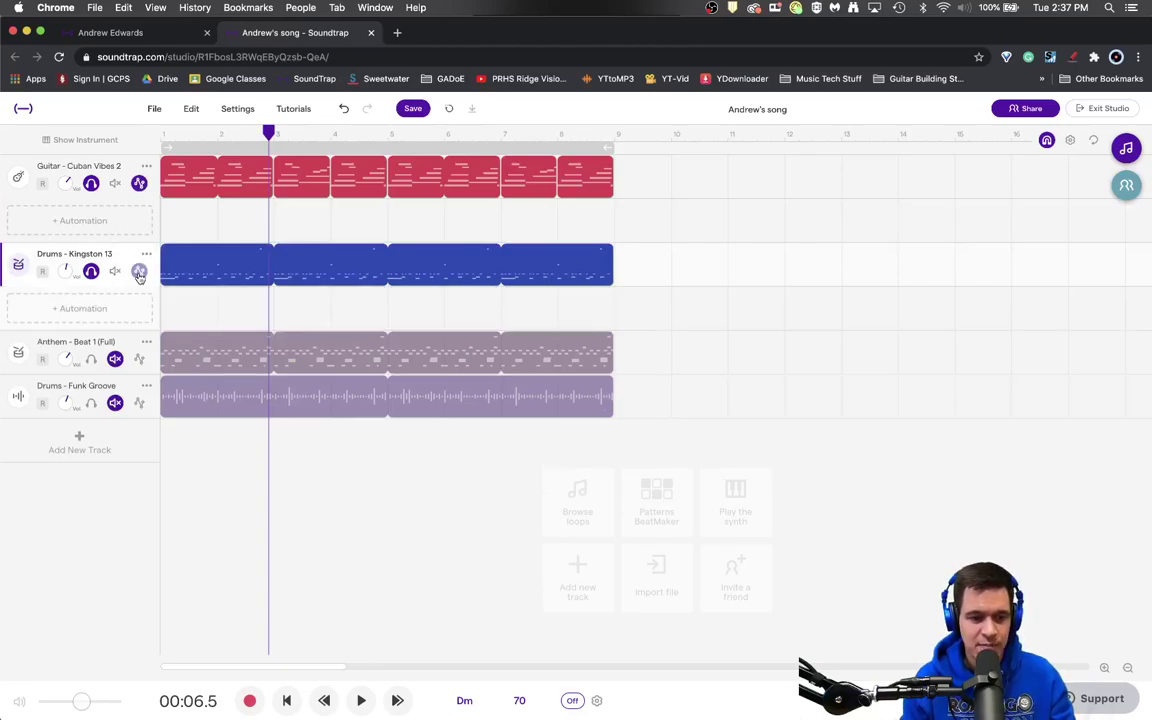
{"action": "left_click", "coordinate": [90, 226]}
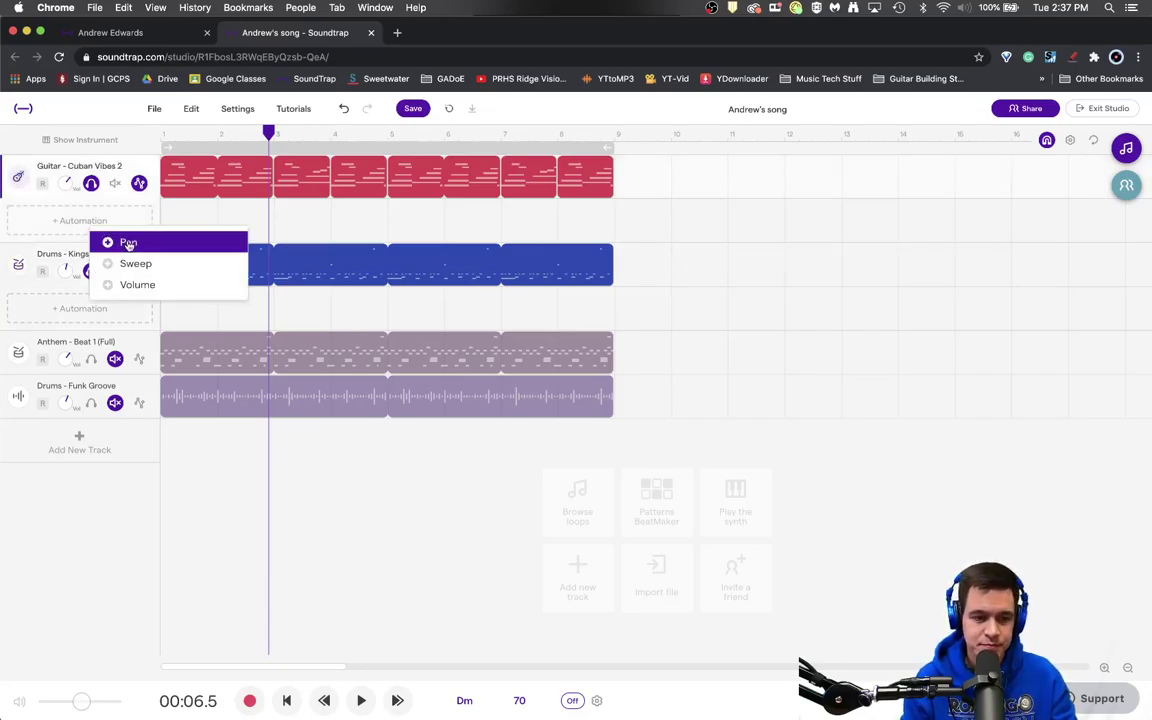
{"action": "left_click", "coordinate": [128, 243]}
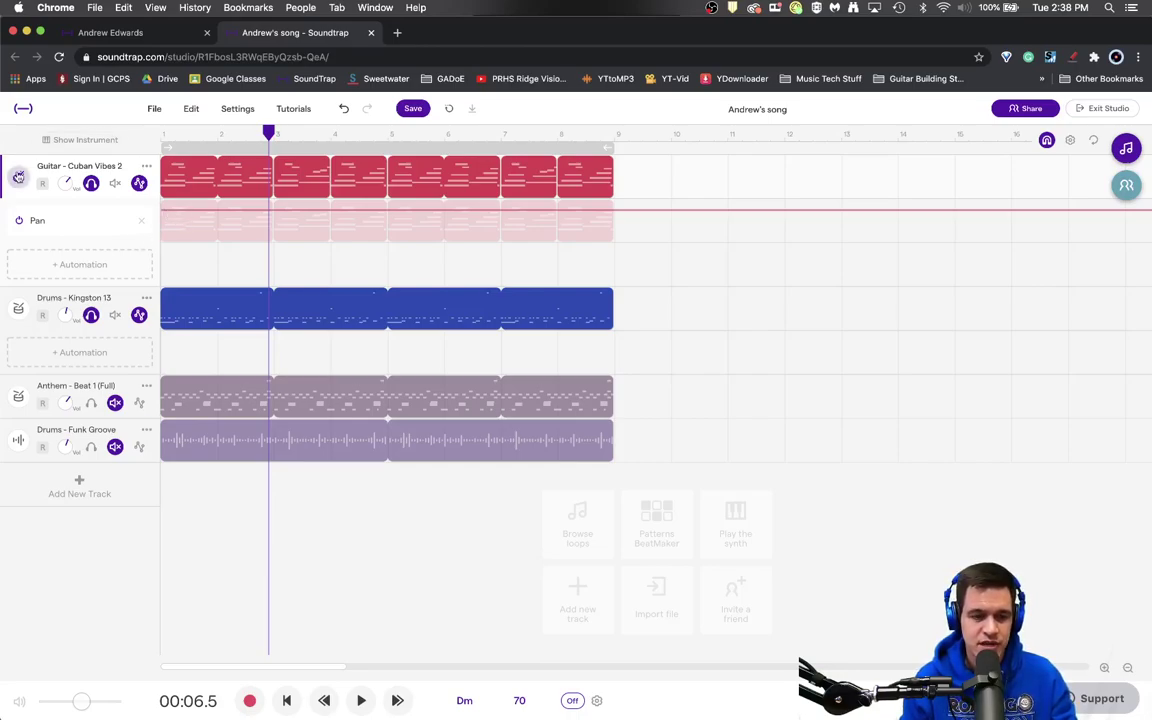
- Shape the guitar's Pan line: lower its starting level and pull a new bar 2 point down
{"action": "left_click", "coordinate": [18, 177]}
{"action": "left_click", "coordinate": [18, 177]}
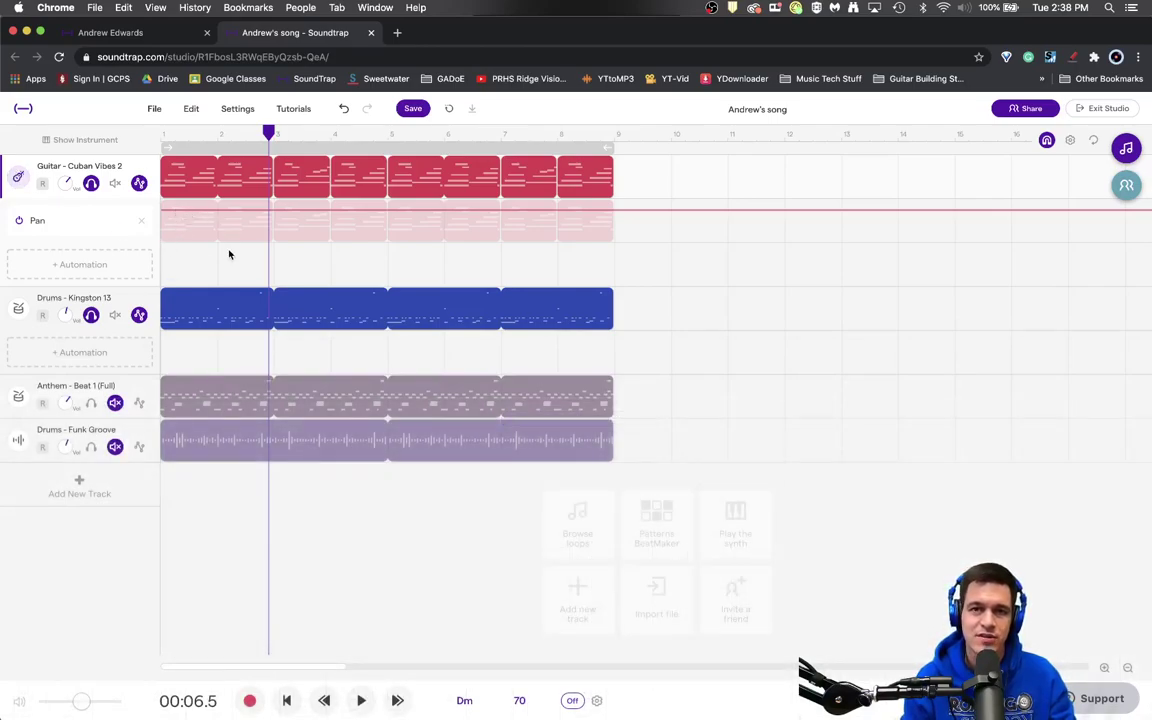
{"action": "left_click", "coordinate": [170, 213]}
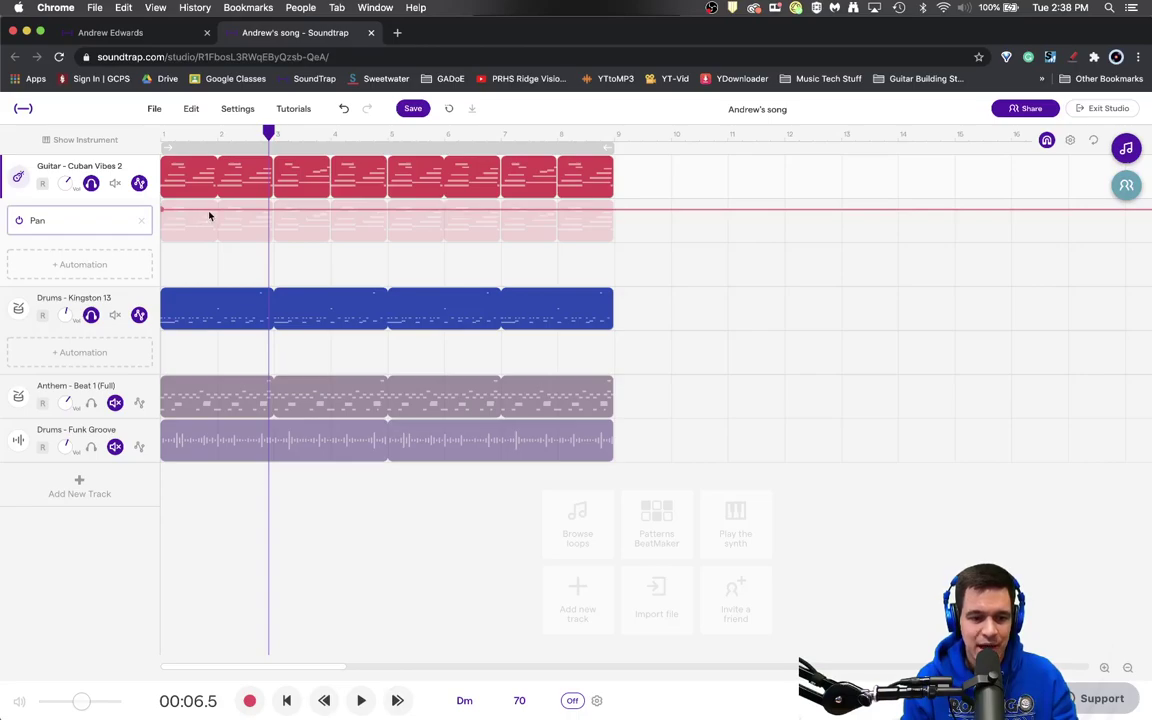
{"action": "left_click", "coordinate": [261, 212]}
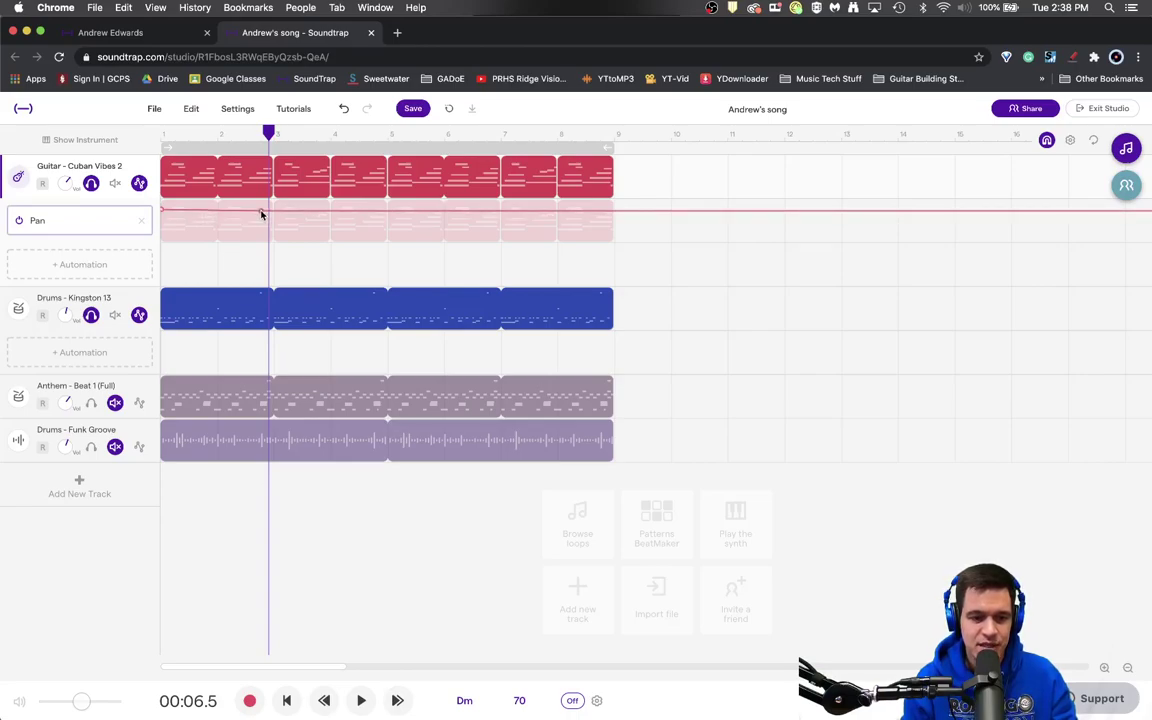
{"action": "left_click_drag", "start_coordinate": [261, 213], "coordinate": [247, 210]}
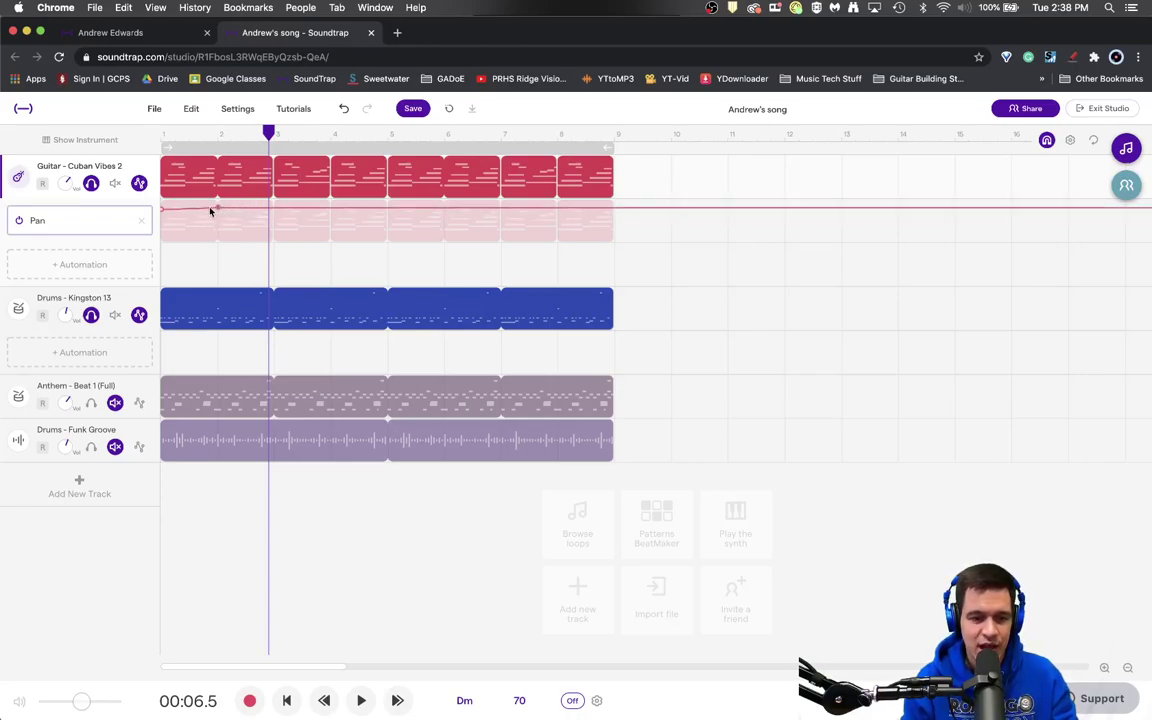
{"action": "left_click_drag", "start_coordinate": [163, 210], "coordinate": [169, 216]}
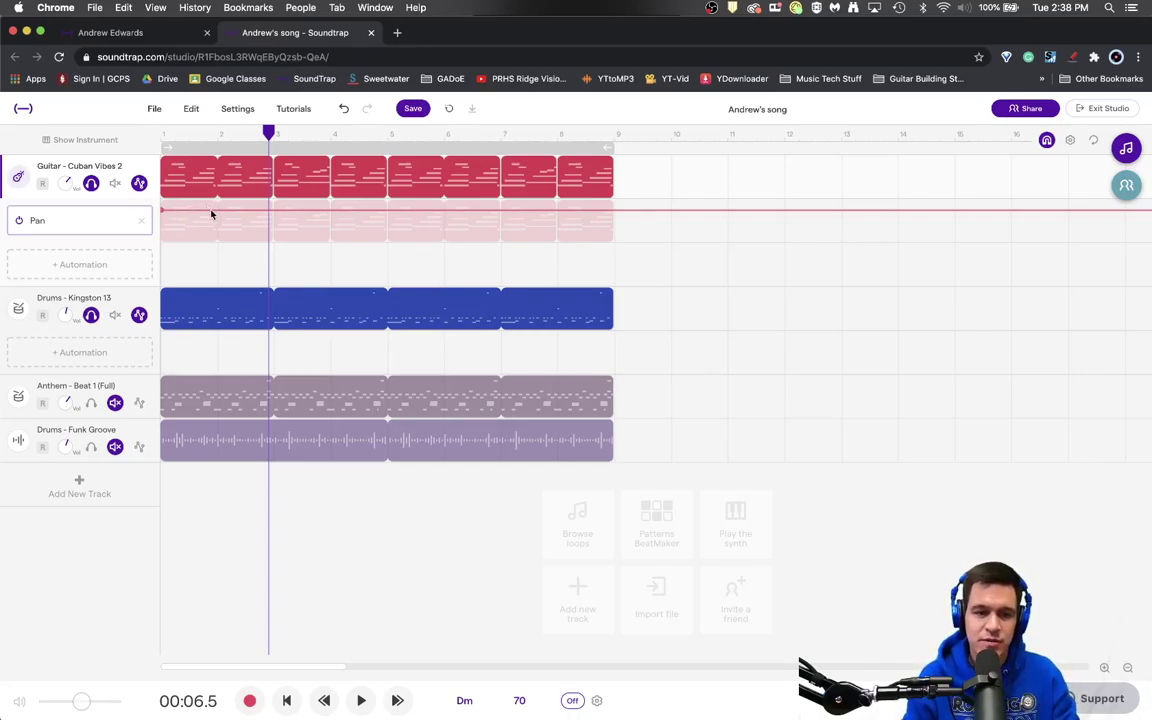
{"action": "left_click", "coordinate": [215, 211]}
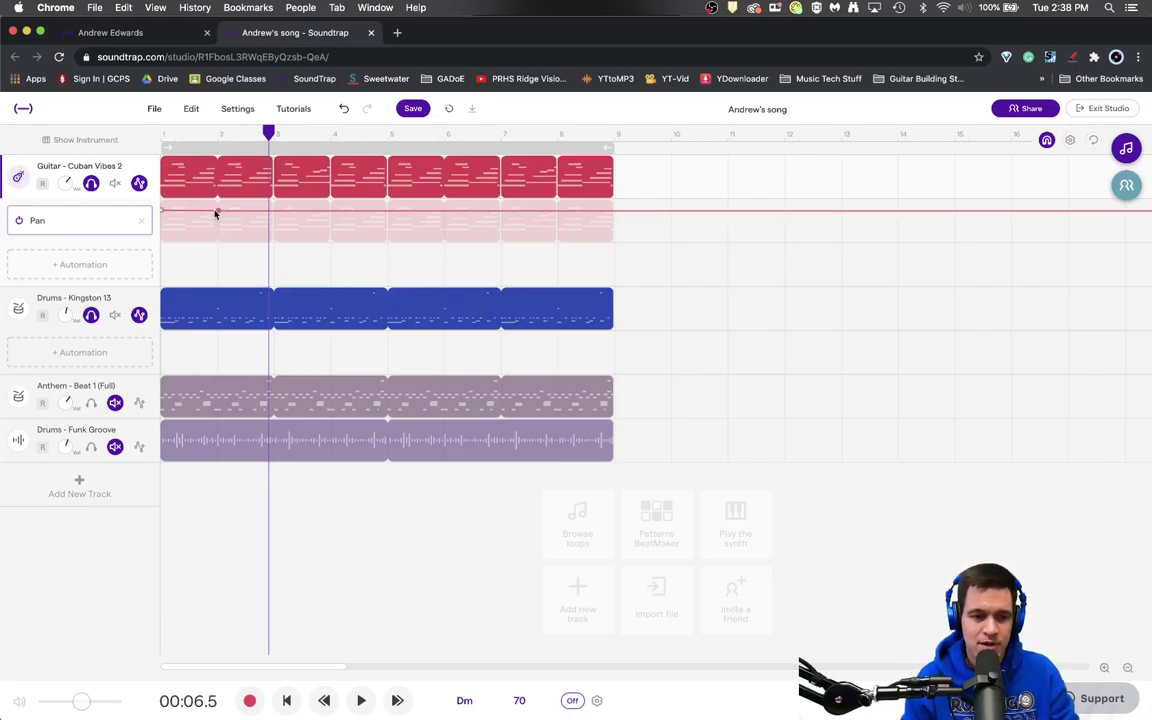
{"action": "left_click_drag", "start_coordinate": [215, 212], "coordinate": [215, 238]}
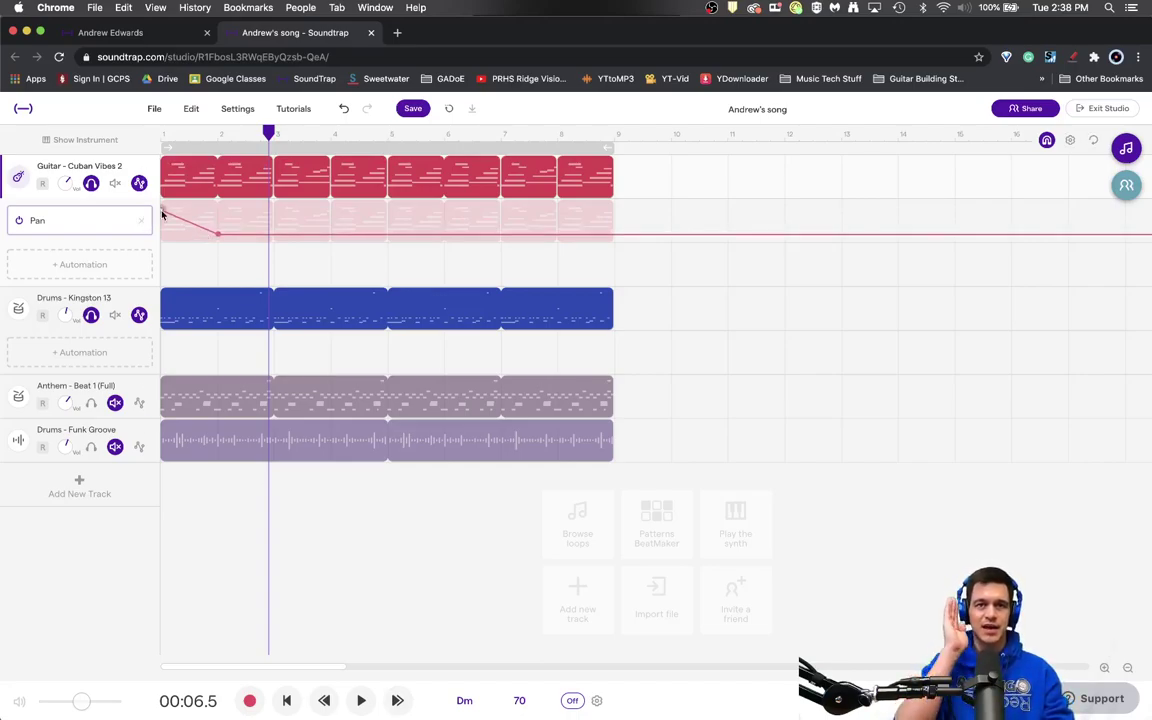
- Add a Pan lane to the Kingston 13 drums, ramping its level up toward bar 2
{"action": "left_click", "coordinate": [121, 350]}
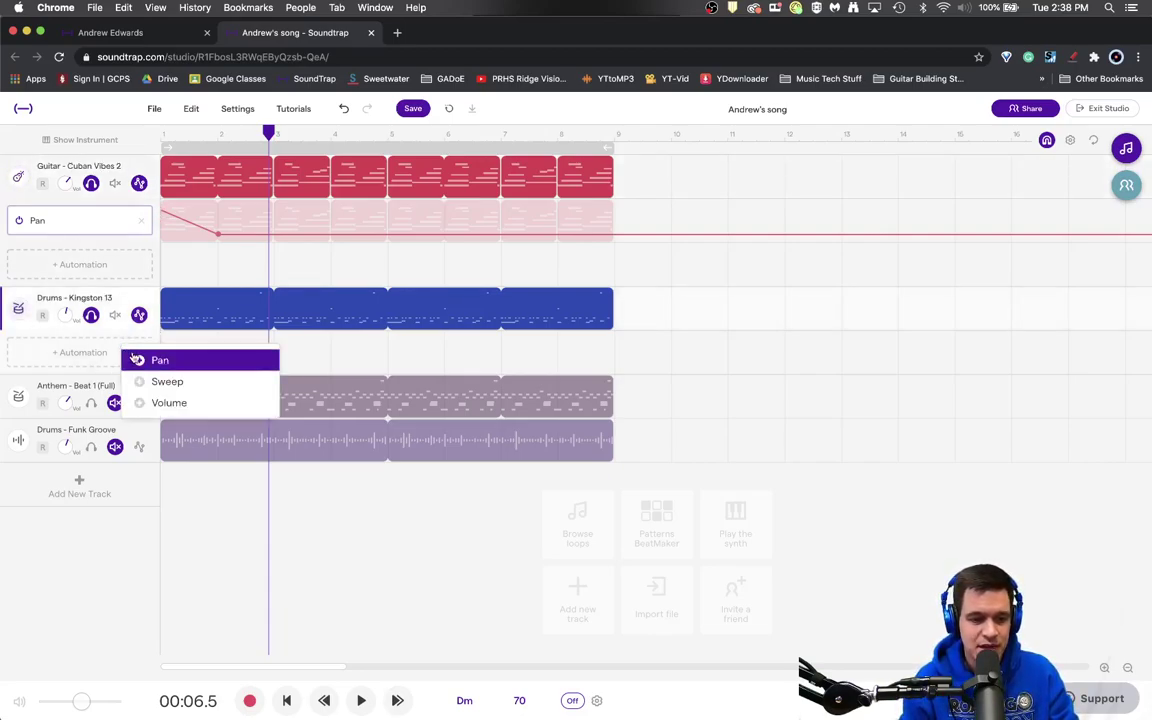
{"action": "left_click", "coordinate": [150, 360]}
{"action": "left_click", "coordinate": [162, 364]}
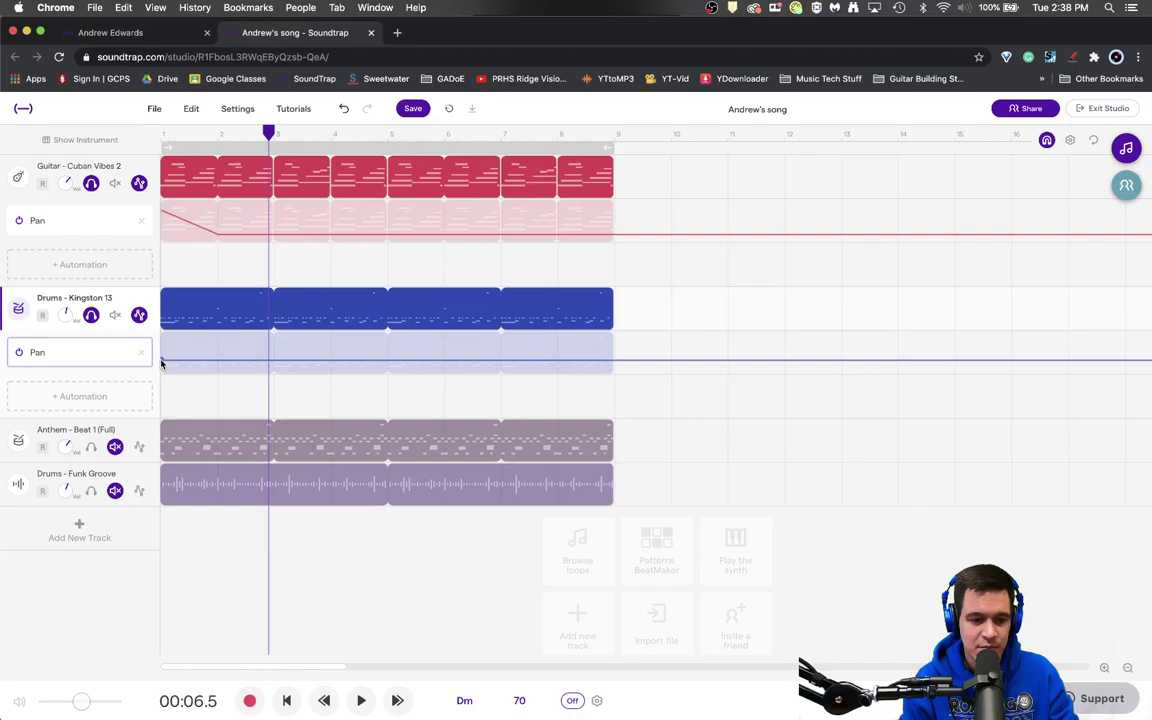
{"action": "left_click_drag", "start_coordinate": [165, 363], "coordinate": [217, 343]}
{"action": "left_click", "coordinate": [215, 364]}
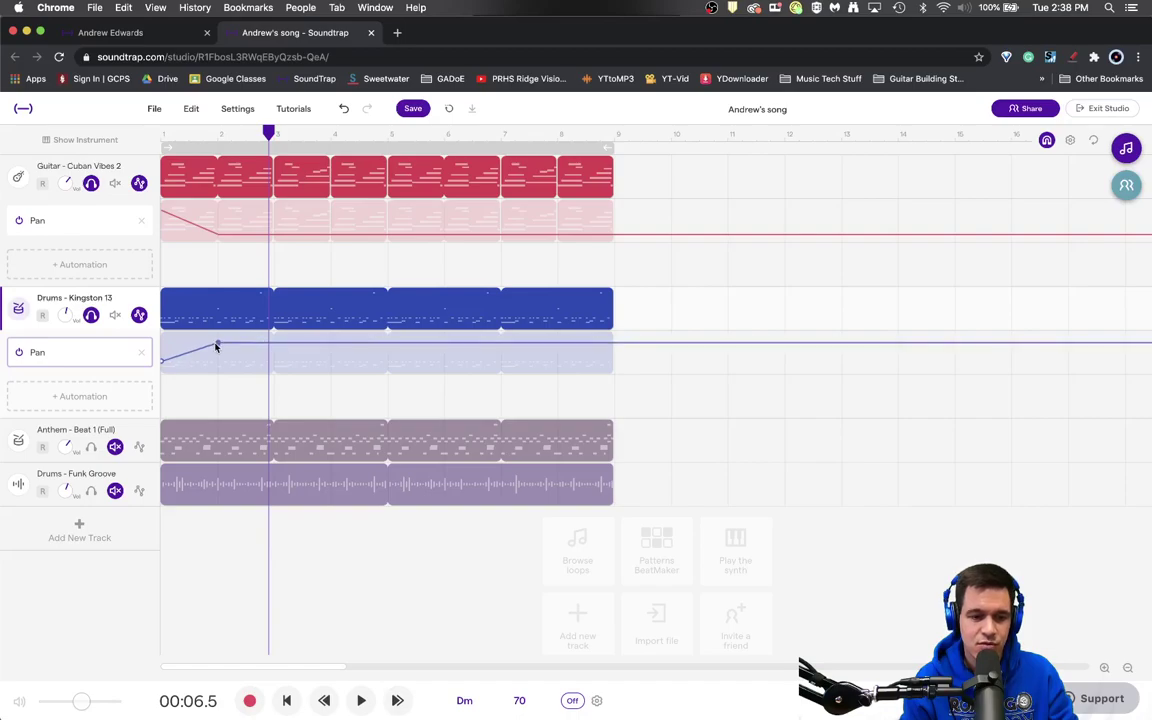
- Play the song from its start with Space, then stop it
{"action": "left_click", "coordinate": [163, 133]}
{"action": "key", "text": "space"}
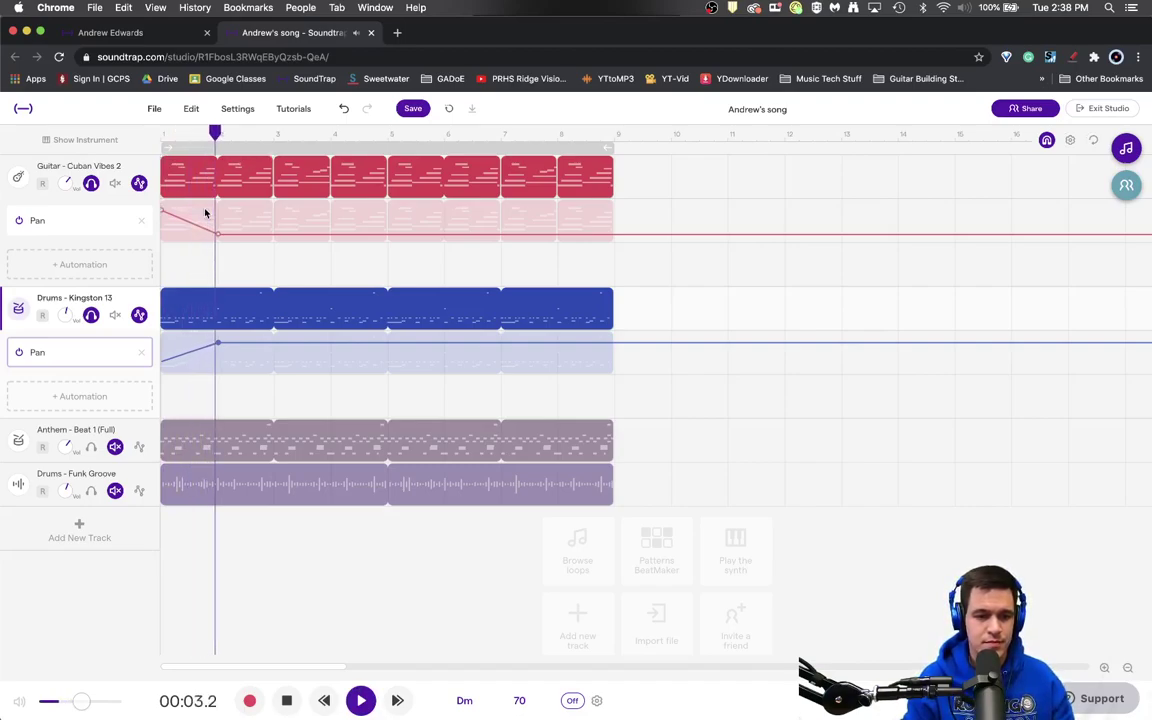
{"action": "key", "text": "space"}
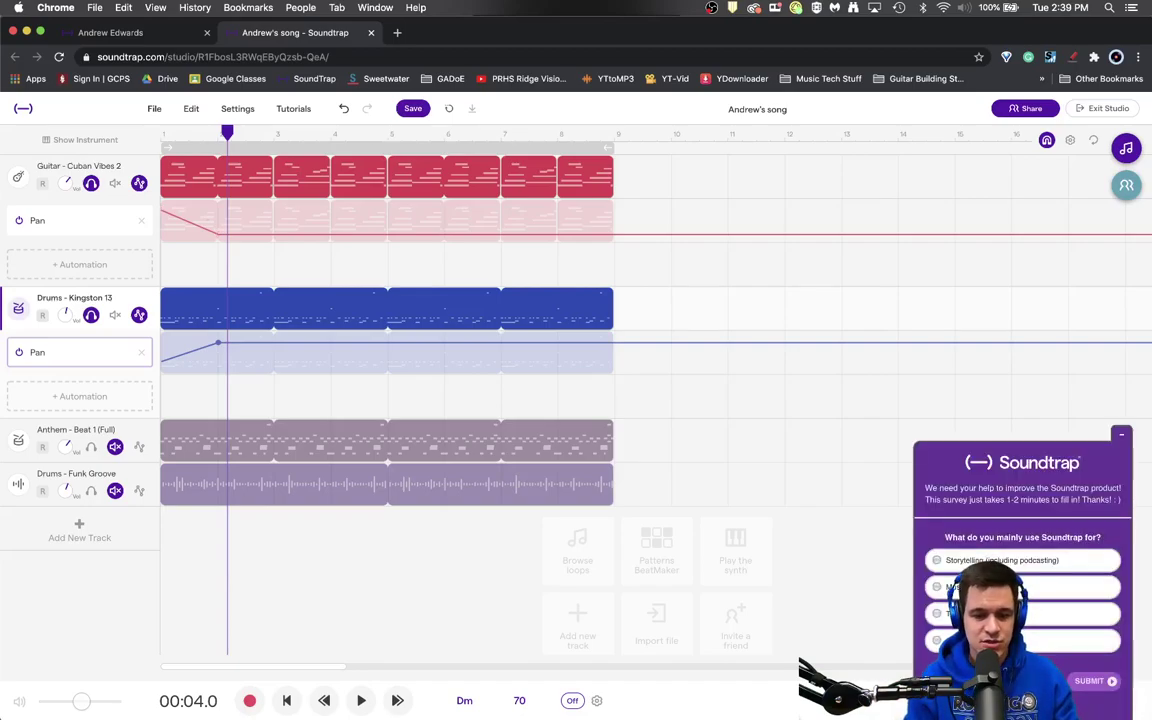
- Dismiss the survey, add bar 3 pan points (drums lower, guitar higher), and a guitar point near bar 4
{"action": "left_click", "coordinate": [1121, 434]}
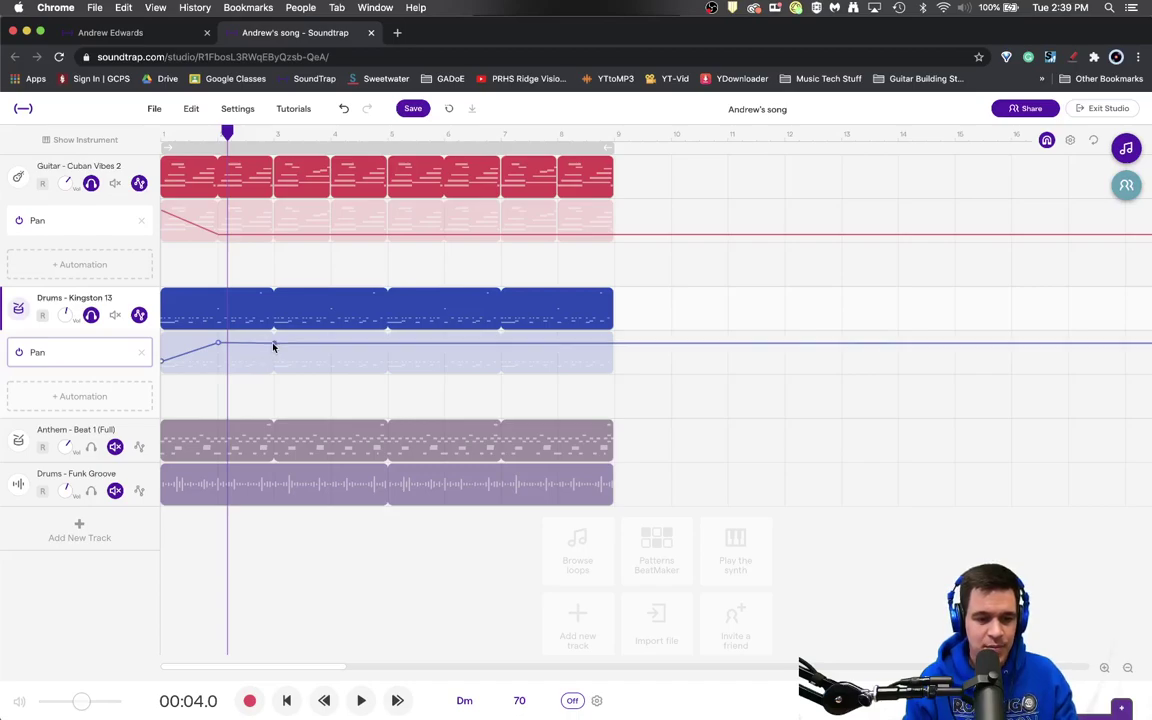
{"action": "left_click_drag", "start_coordinate": [274, 344], "coordinate": [273, 366]}
{"action": "left_click_drag", "start_coordinate": [276, 235], "coordinate": [276, 221]}
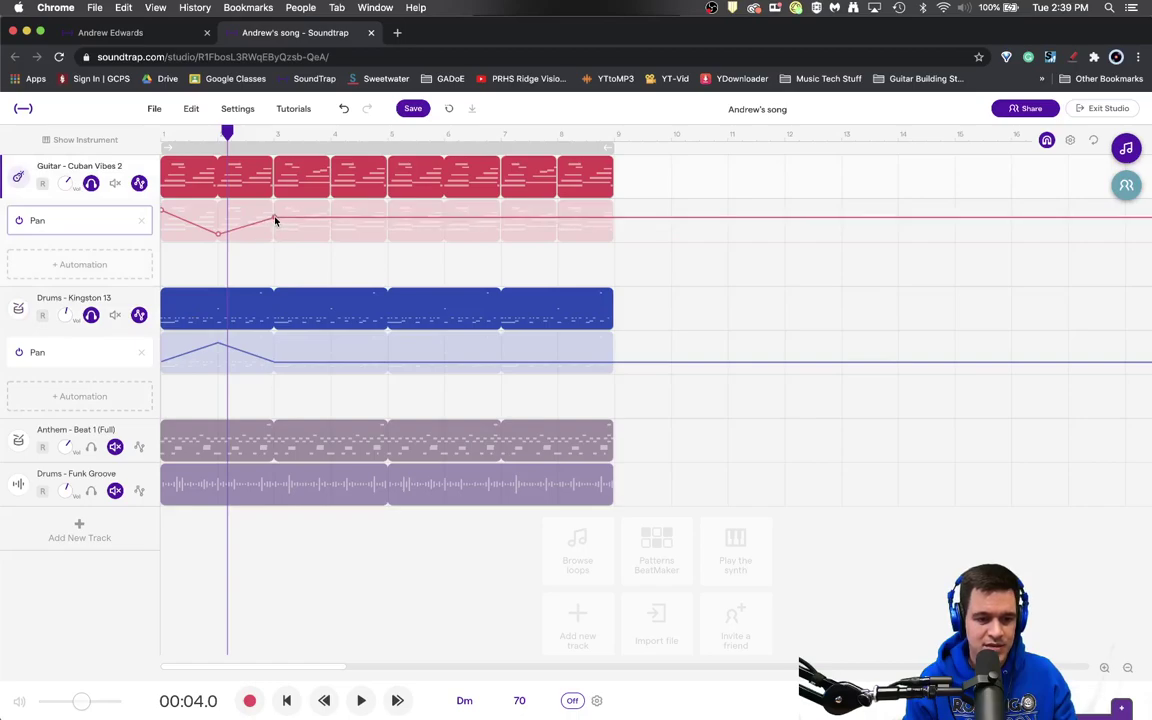
{"action": "left_click", "coordinate": [330, 217]}
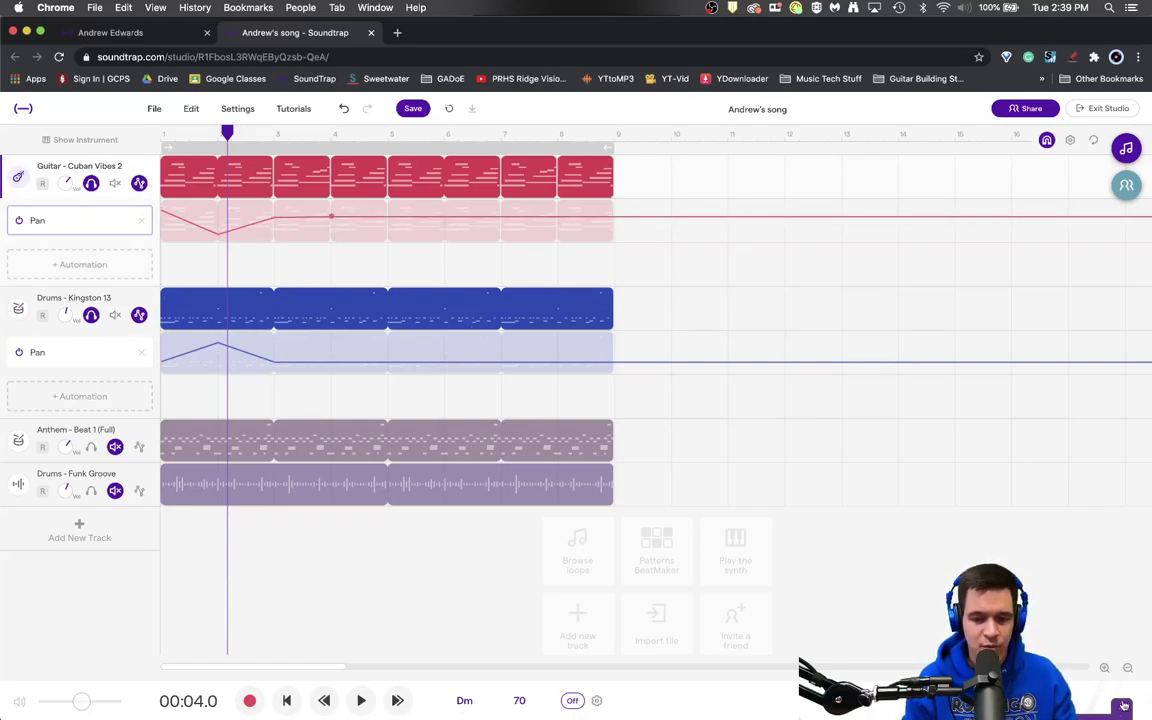
{"action": "left_click", "coordinate": [331, 134]}
- Zoom in on bar 4, drop the guitar's pan sharply and raise the drums' pan sharply there
{"action": "left_click", "coordinate": [1105, 669]}
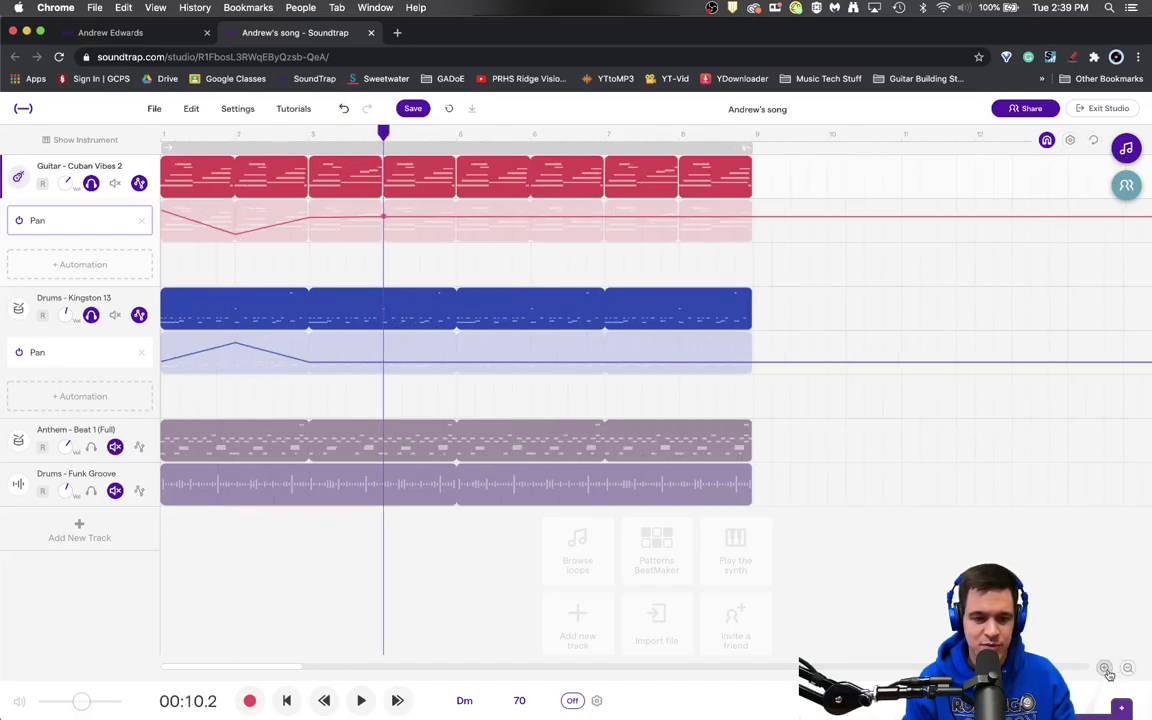
{"action": "left_click", "coordinate": [1105, 669]}
{"action": "left_click", "coordinate": [1105, 669]}
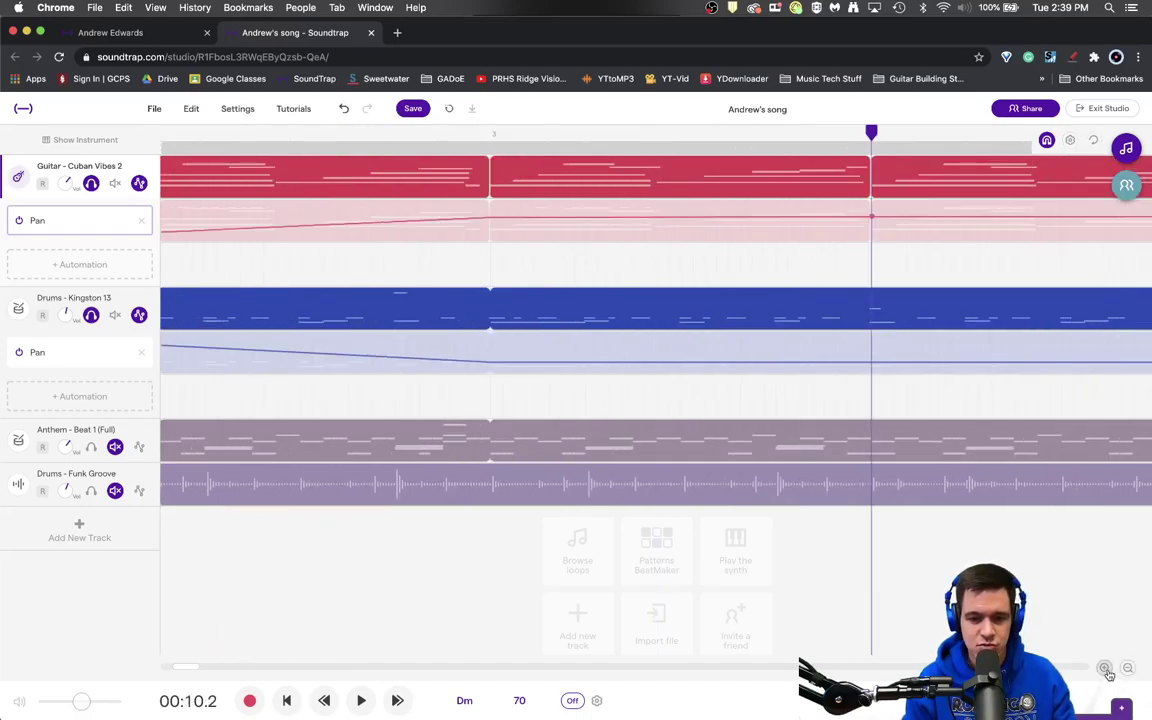
{"action": "left_click", "coordinate": [1105, 669]}
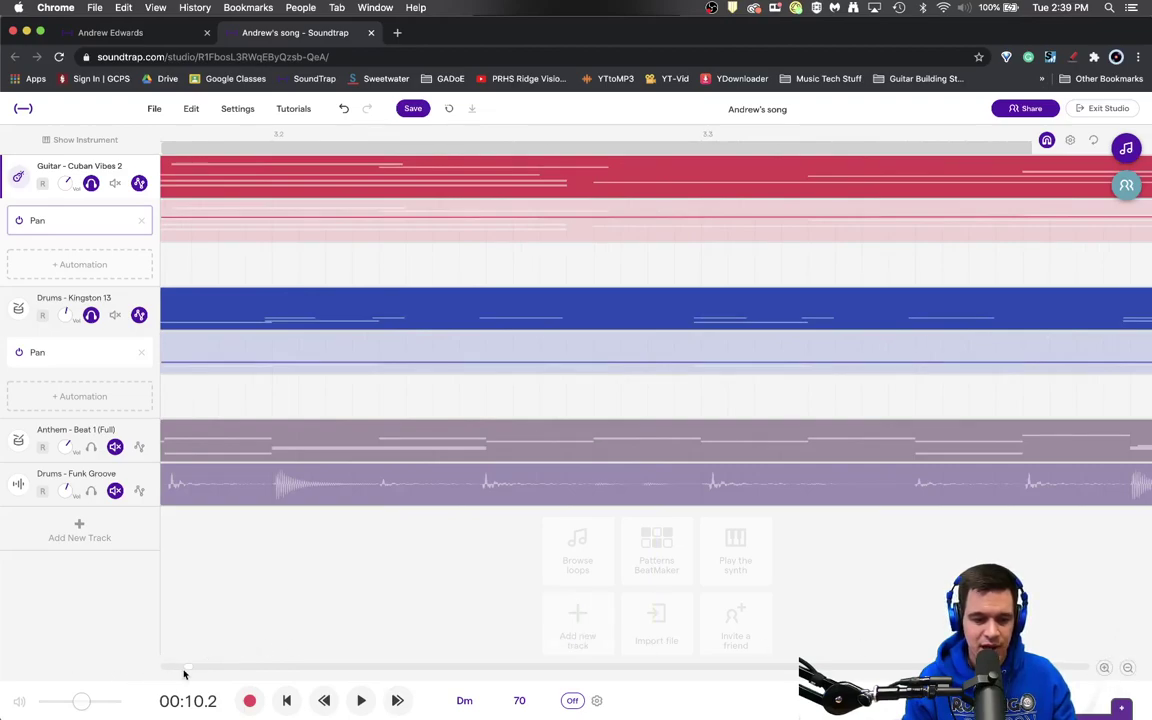
{"action": "left_click_drag", "start_coordinate": [185, 666], "coordinate": [193, 668]}
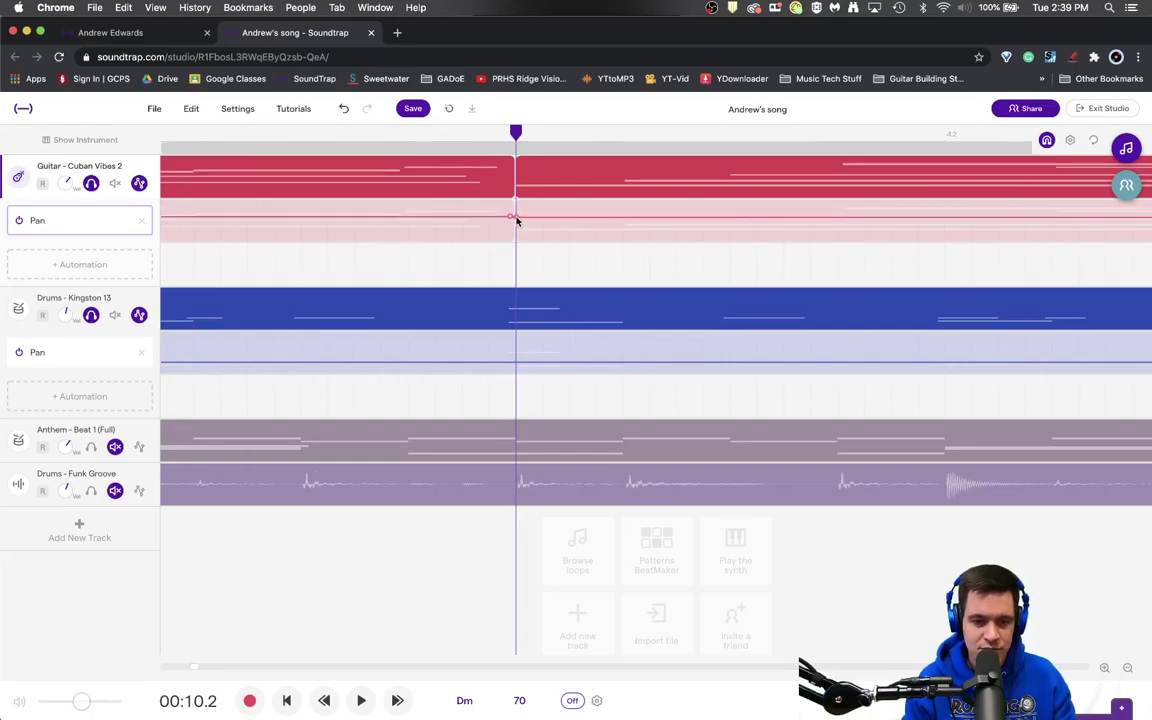
{"action": "left_click_drag", "start_coordinate": [517, 219], "coordinate": [514, 259]}
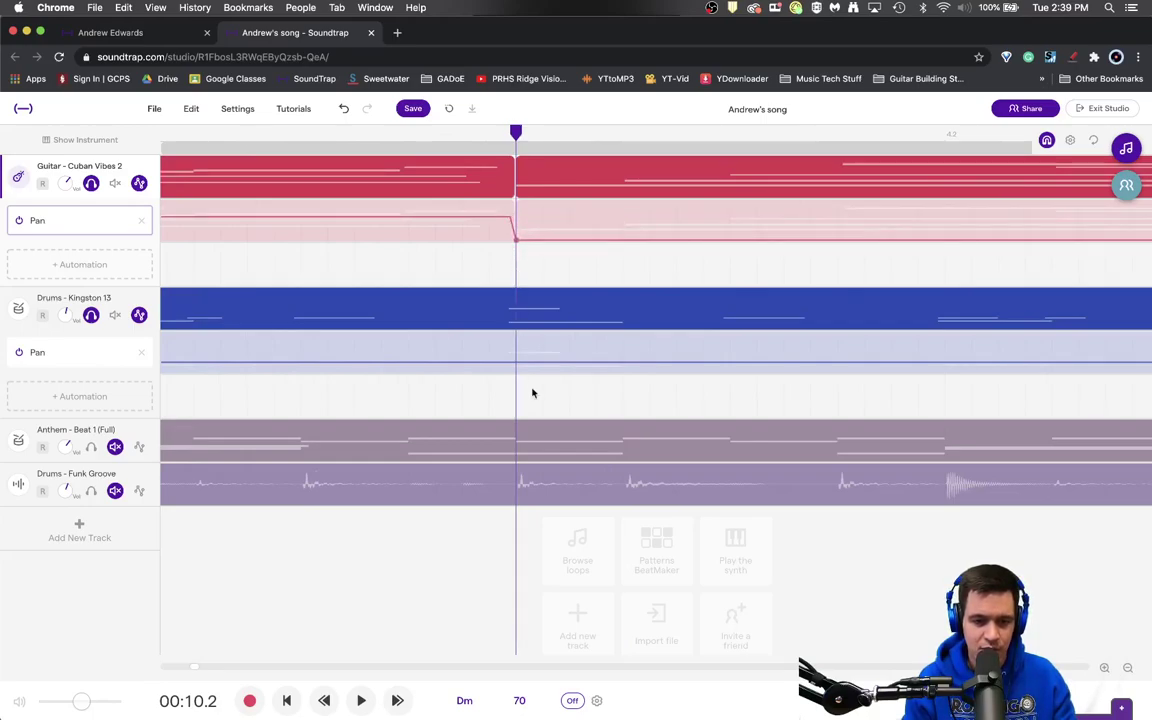
{"action": "left_click", "coordinate": [509, 361]}
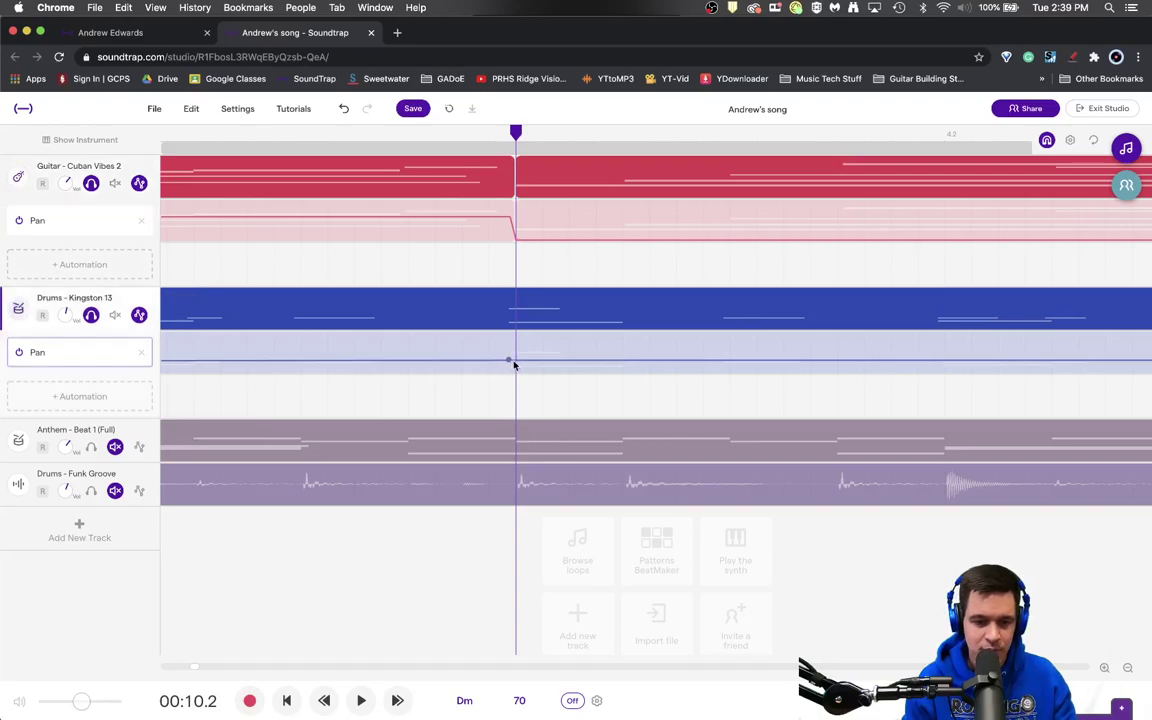
{"action": "left_click_drag", "start_coordinate": [512, 362], "coordinate": [514, 333]}
- Zoom out to see all clips, then play the song from its start and stop it
{"action": "left_click", "coordinate": [1128, 668]}
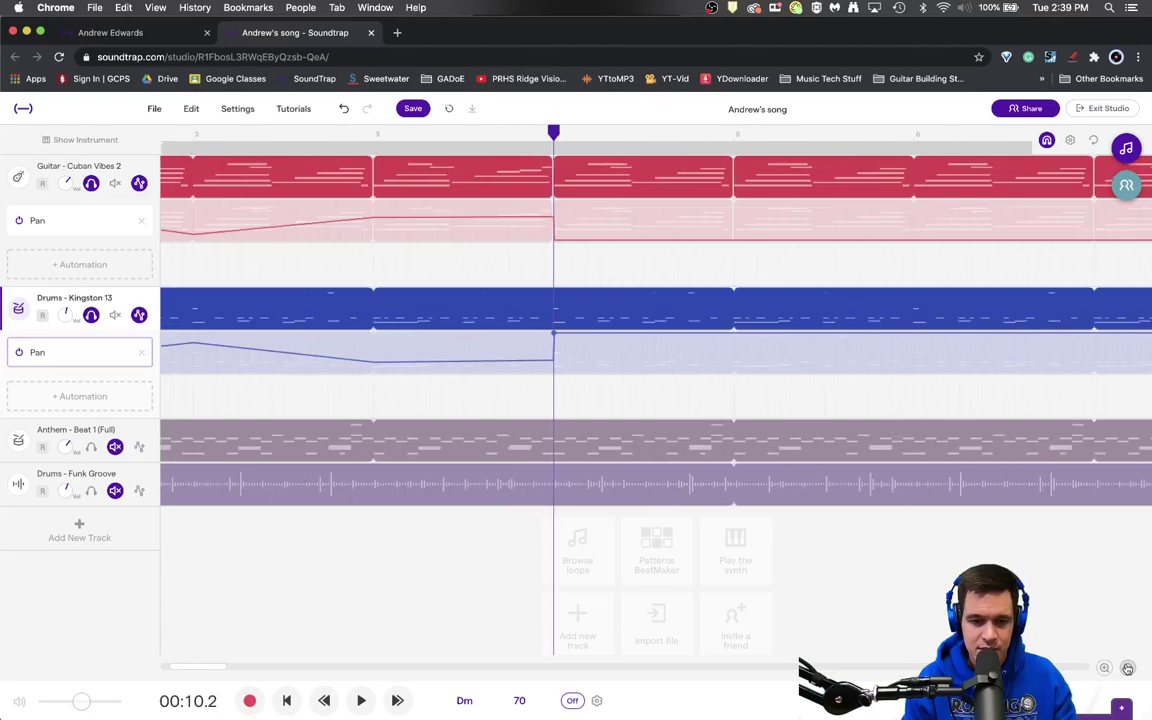
{"action": "left_click", "coordinate": [1128, 668]}
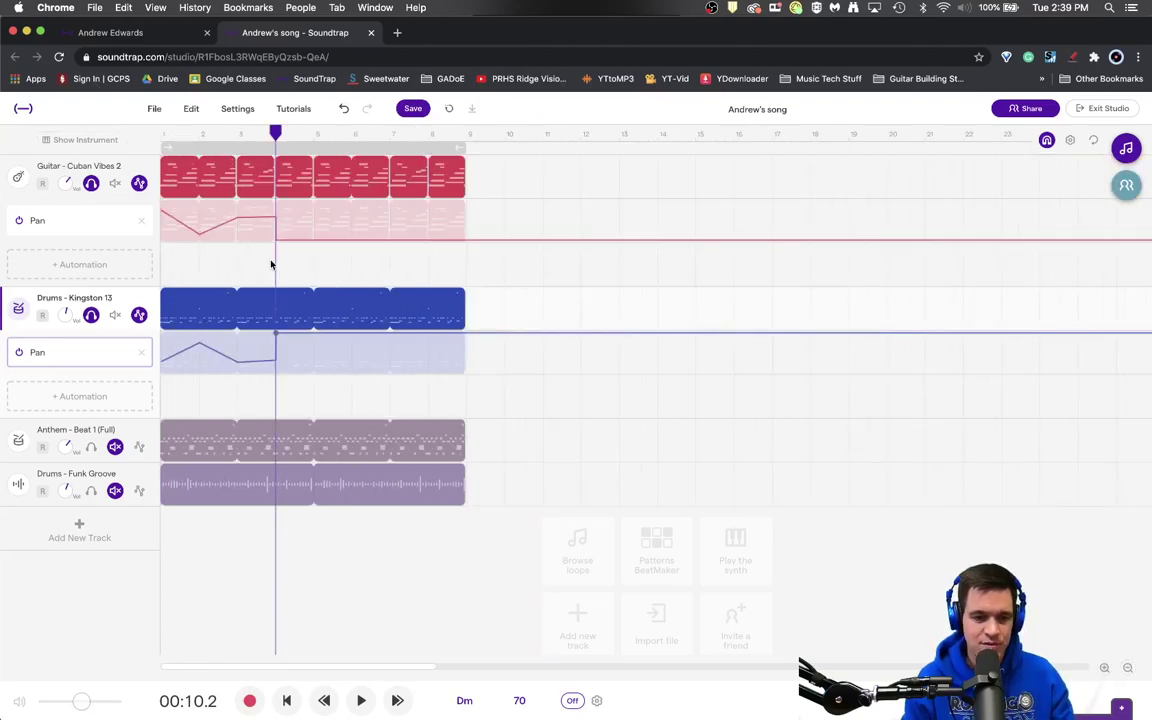
{"action": "left_click", "coordinate": [158, 136]}
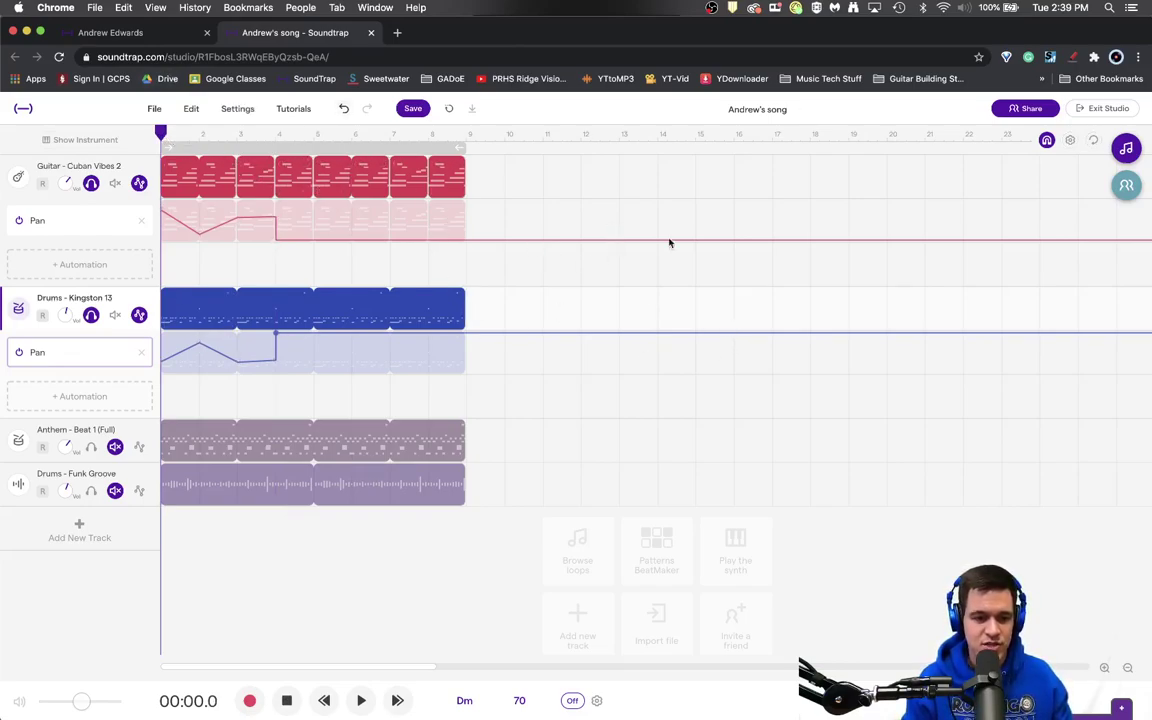
{"action": "key", "text": "space"}
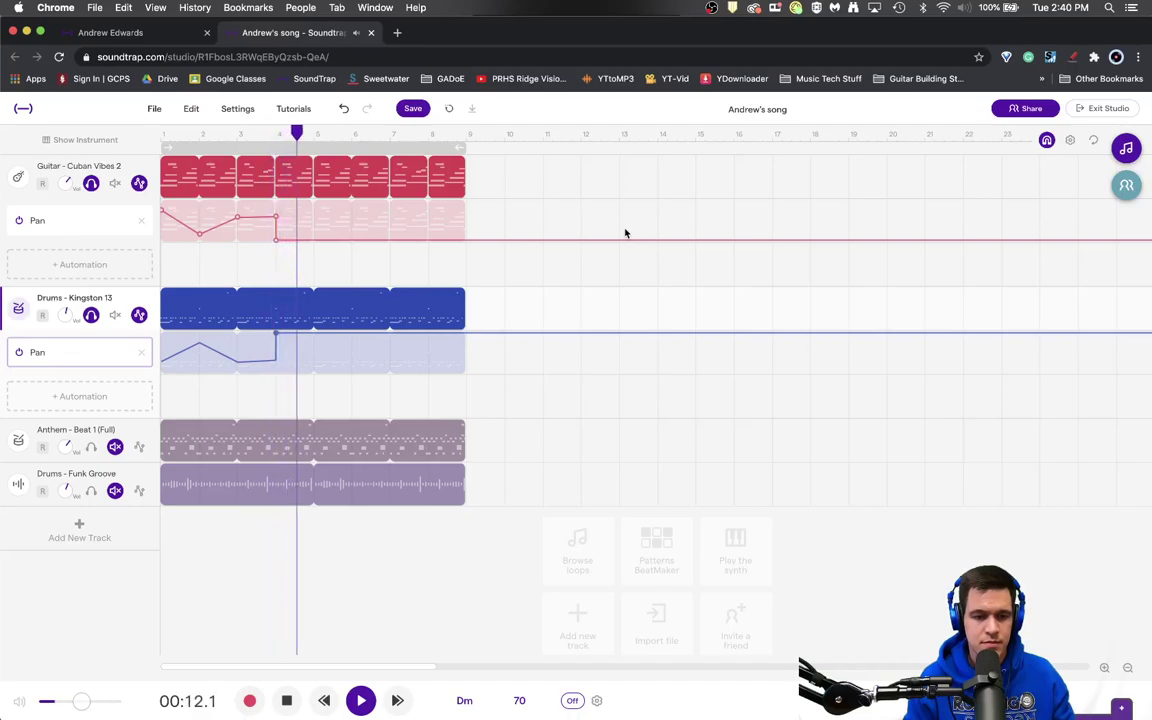
{"action": "key", "text": "space"}
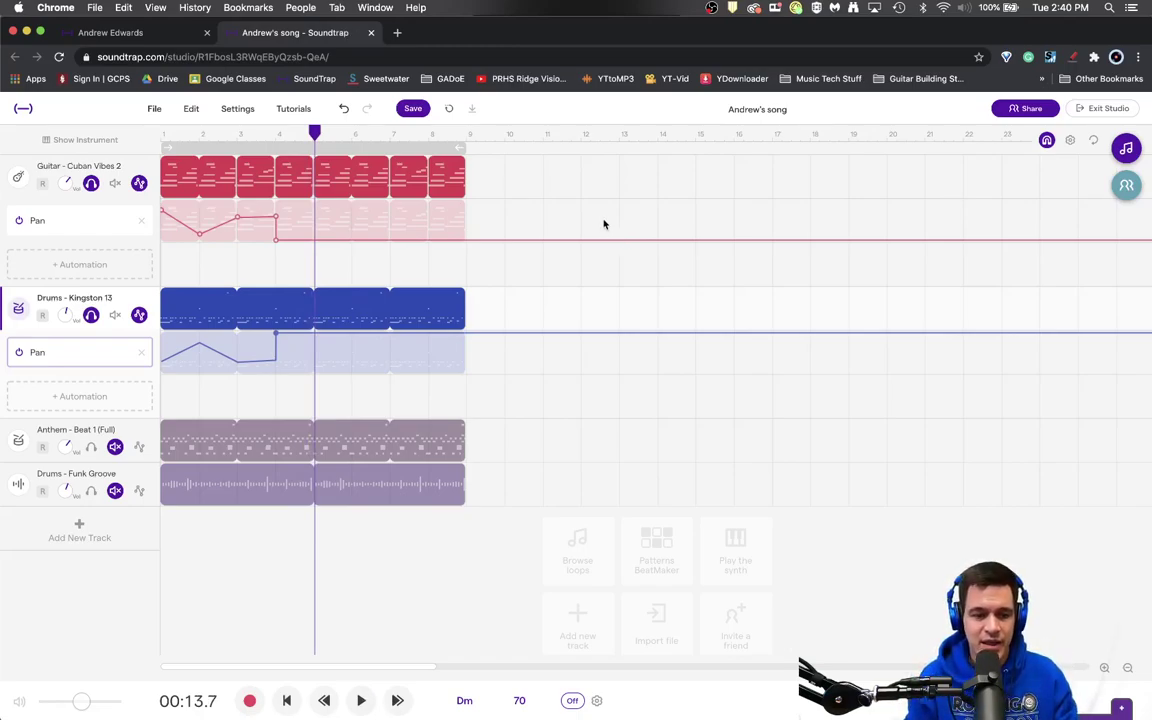
- Add Volume lanes to the guitar and Kingston 13 drums, raising the guitar's volume slightly early on
{"action": "left_click", "coordinate": [96, 274]}
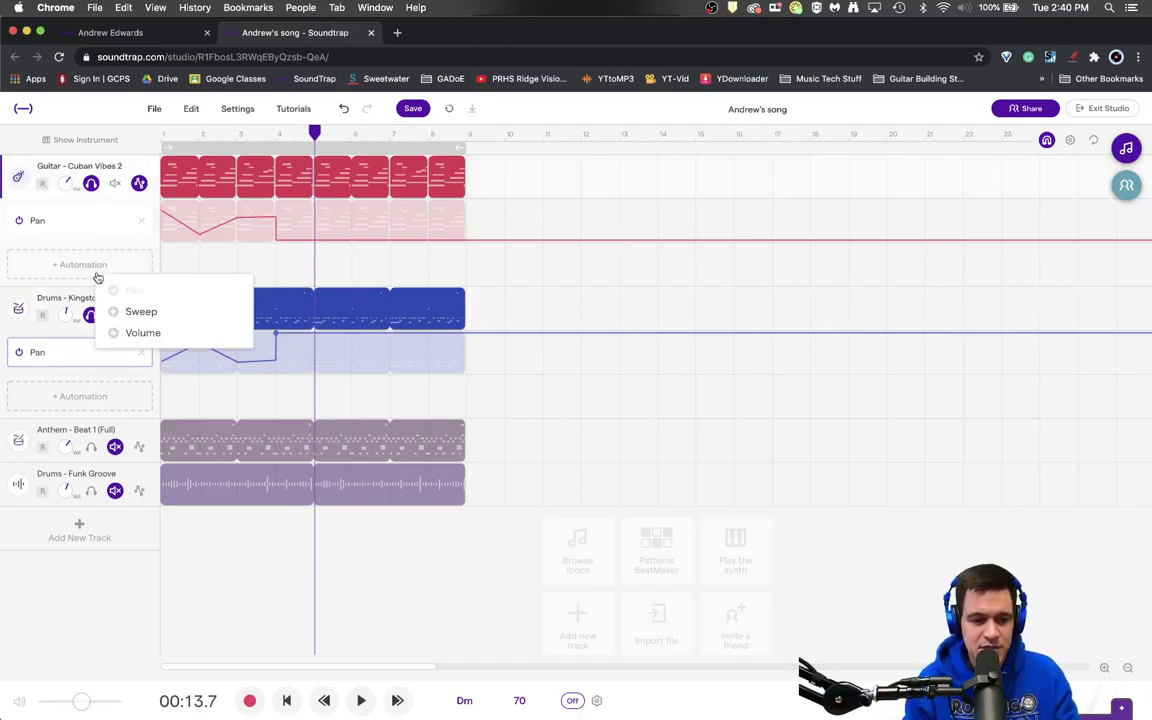
{"action": "left_click", "coordinate": [135, 334]}
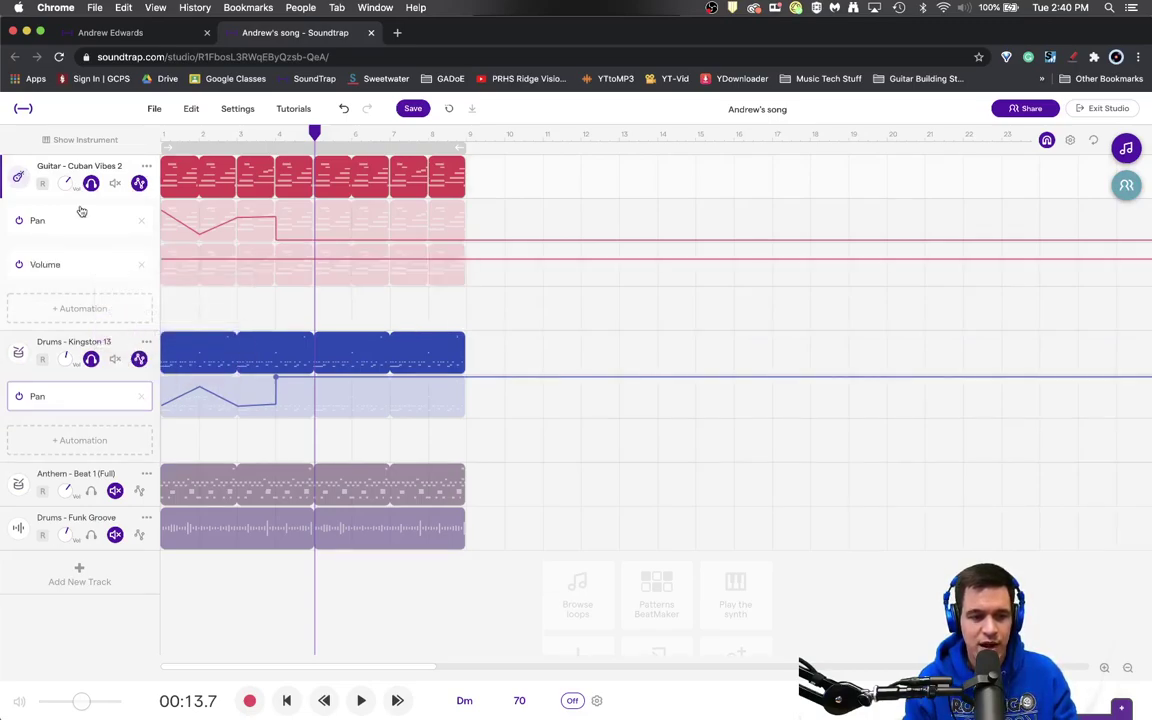
{"action": "left_click", "coordinate": [104, 439]}
{"action": "left_click", "coordinate": [140, 490]}
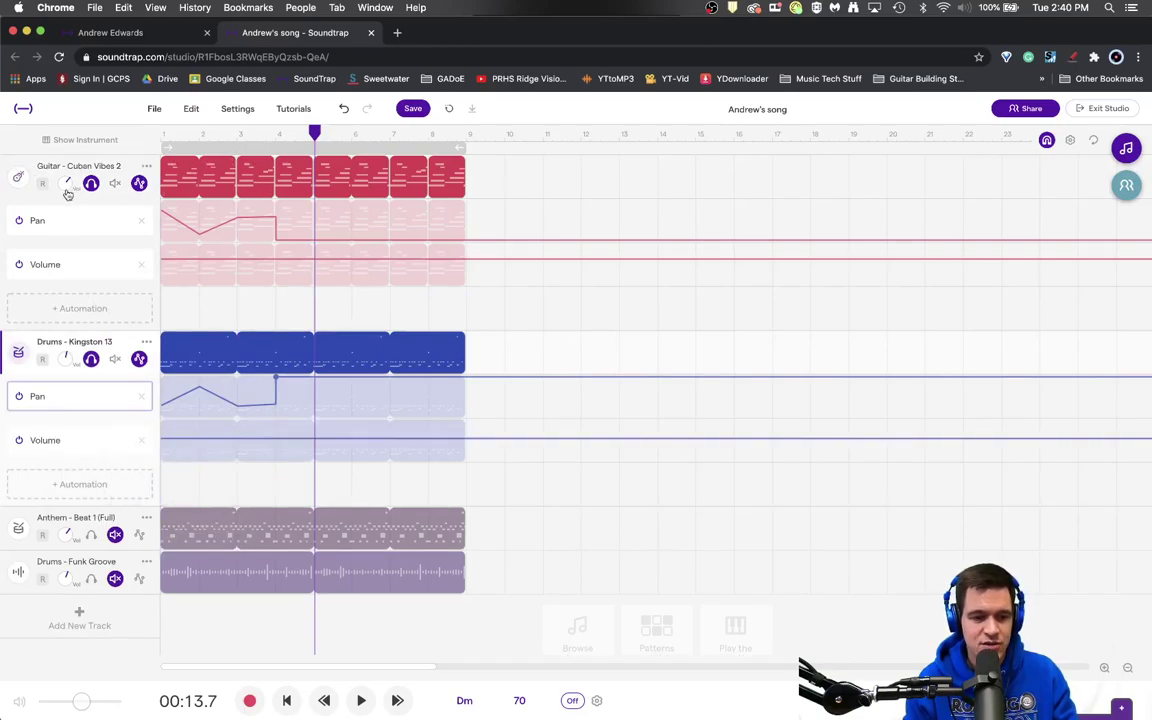
{"action": "left_click", "coordinate": [165, 263]}
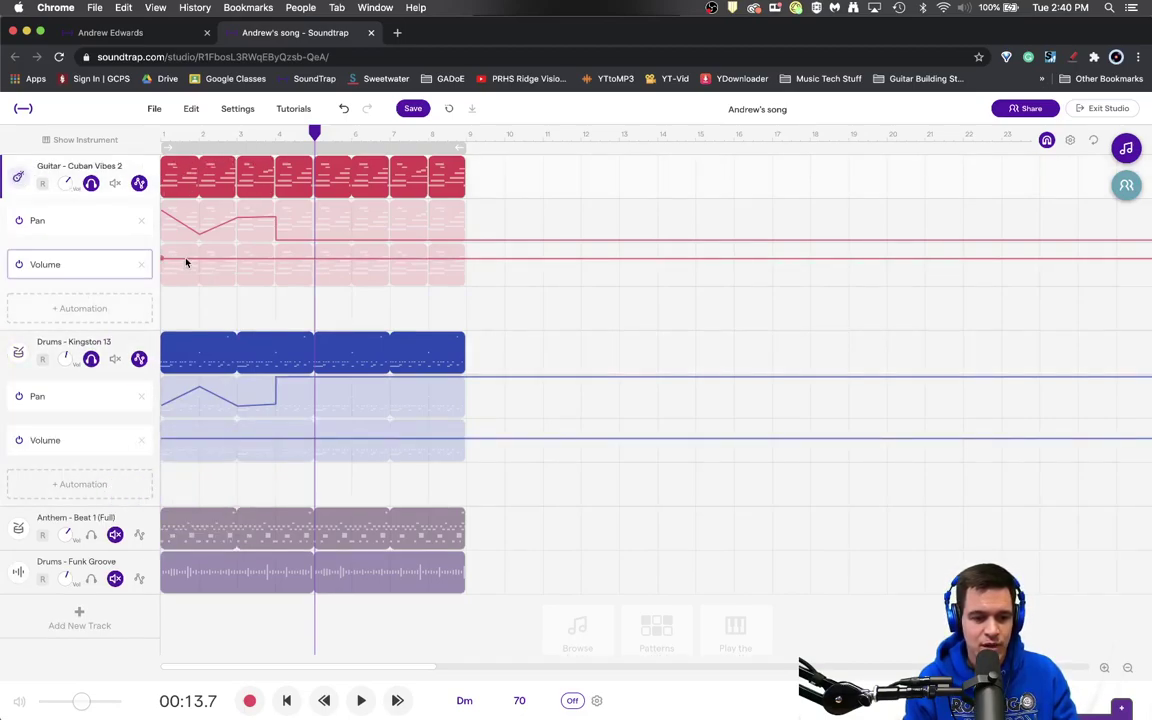
{"action": "left_click_drag", "start_coordinate": [189, 260], "coordinate": [199, 251]}
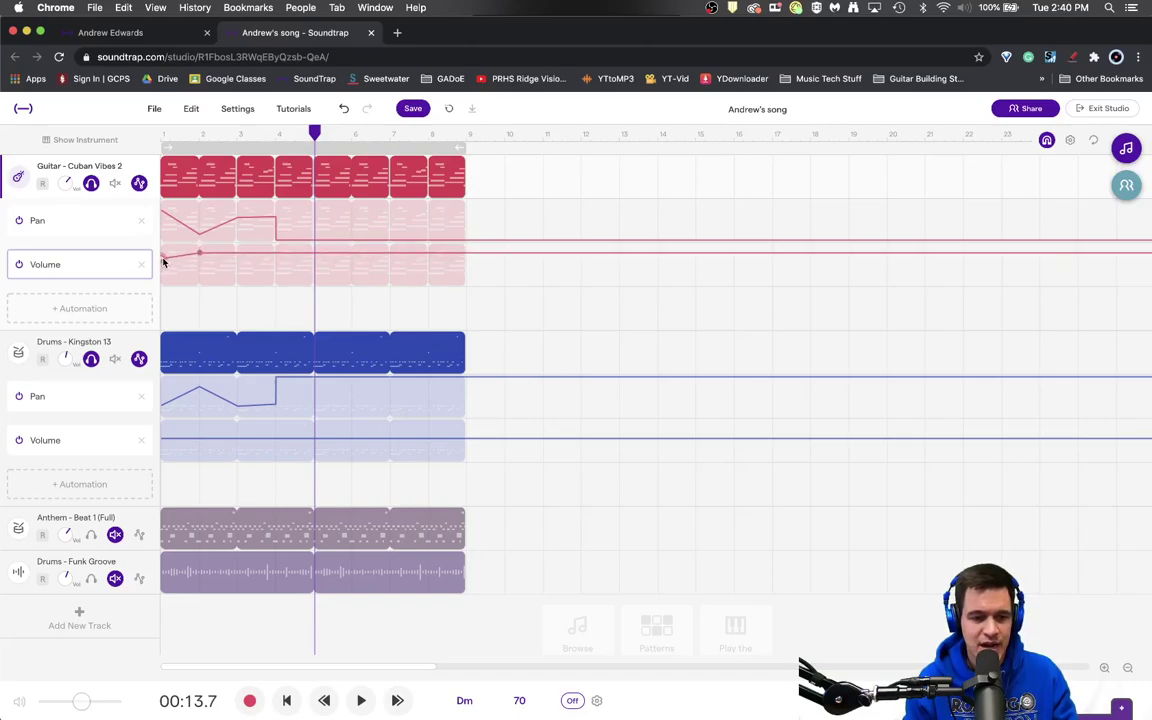
- Dip the drums' volume around bar 2 and drop the guitar's volume sharply near bar 2
{"action": "left_click", "coordinate": [164, 440]}
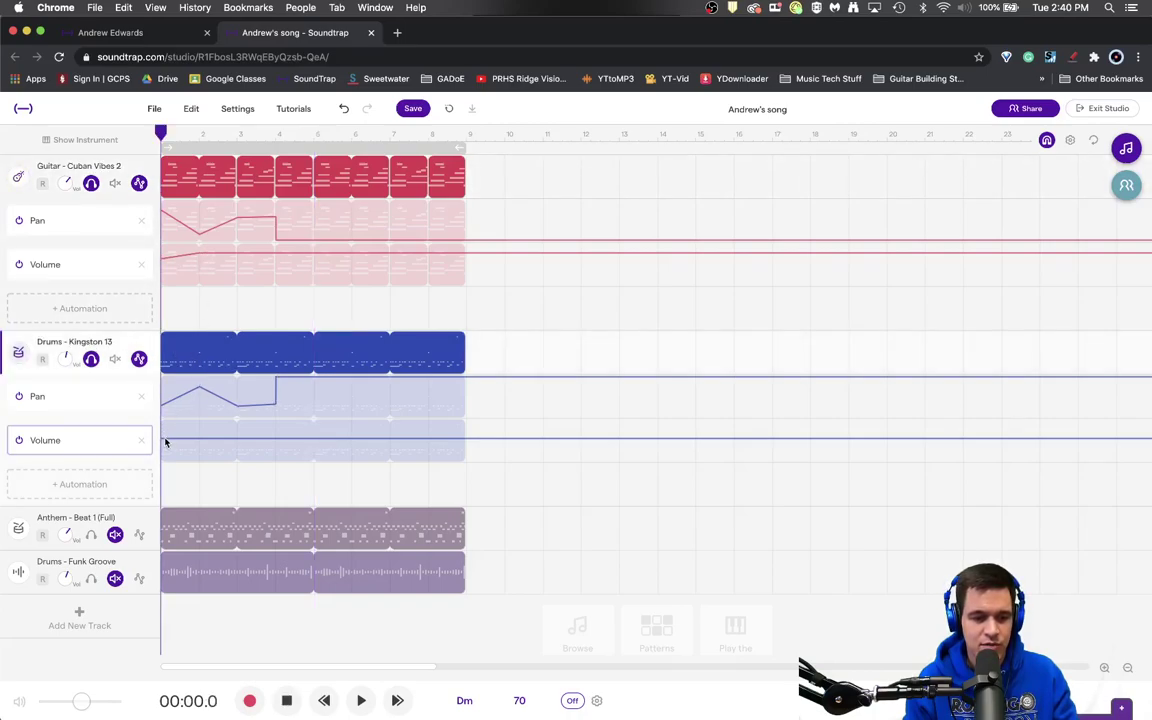
{"action": "left_click_drag", "start_coordinate": [200, 442], "coordinate": [237, 440]}
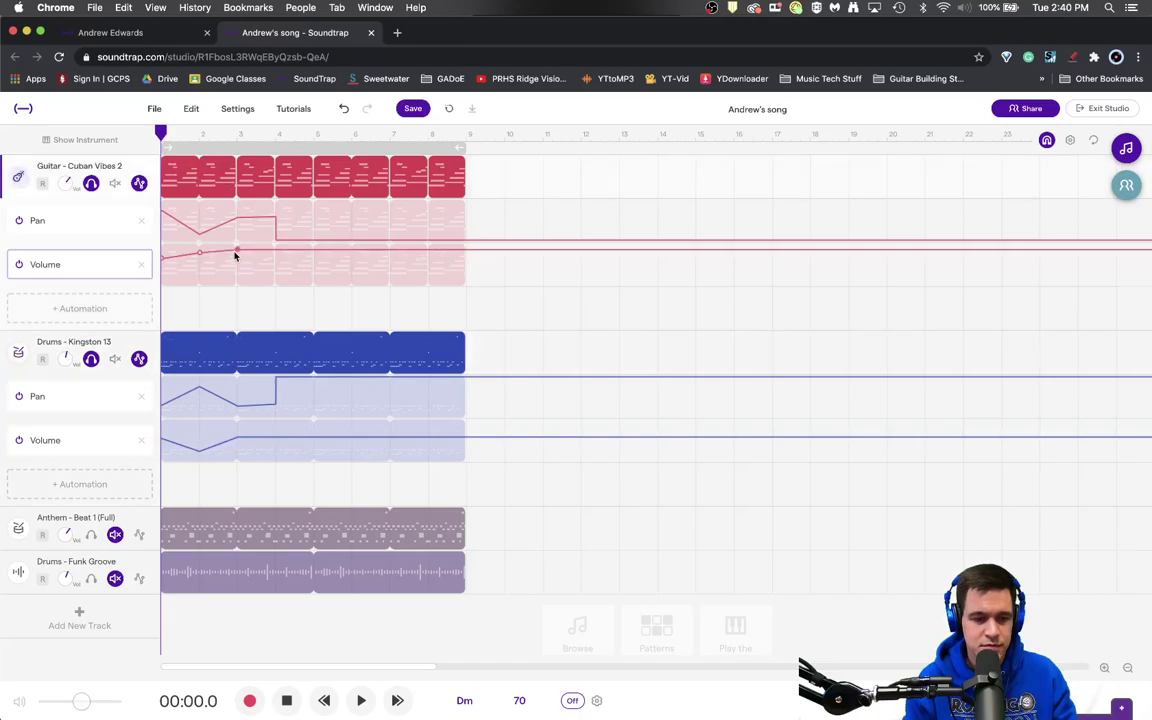
{"action": "left_click_drag", "start_coordinate": [237, 253], "coordinate": [212, 288]}
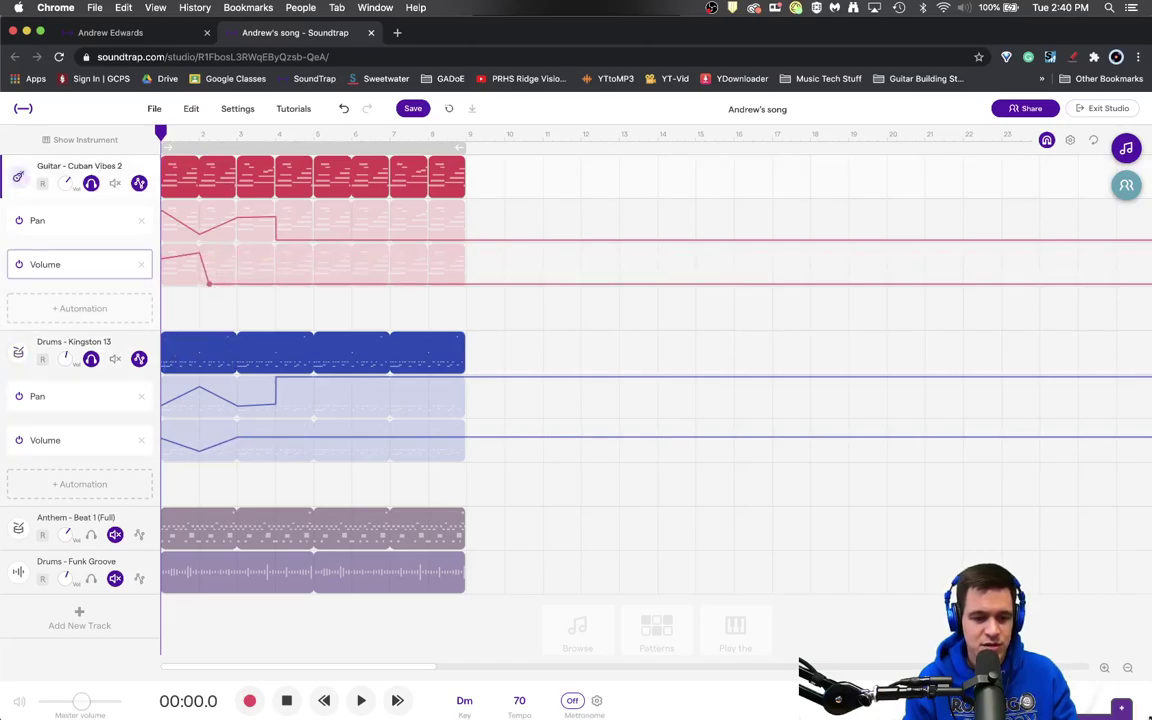
- Zoom in, ramp the guitar's volume back up by bar 3, and dip the drums' volume before bar 4
{"action": "left_click", "coordinate": [1105, 669]}
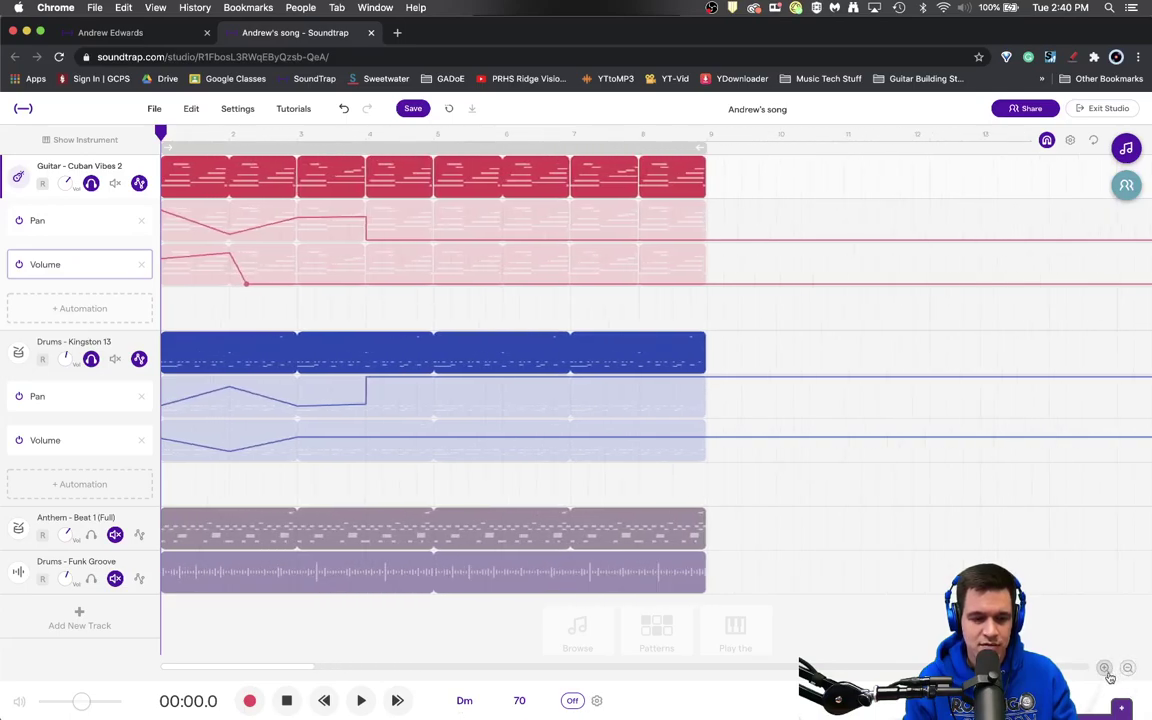
{"action": "left_click", "coordinate": [1105, 668]}
{"action": "left_click", "coordinate": [1105, 668]}
{"action": "left_click", "coordinate": [1105, 668]}
{"action": "left_click", "coordinate": [1105, 668]}
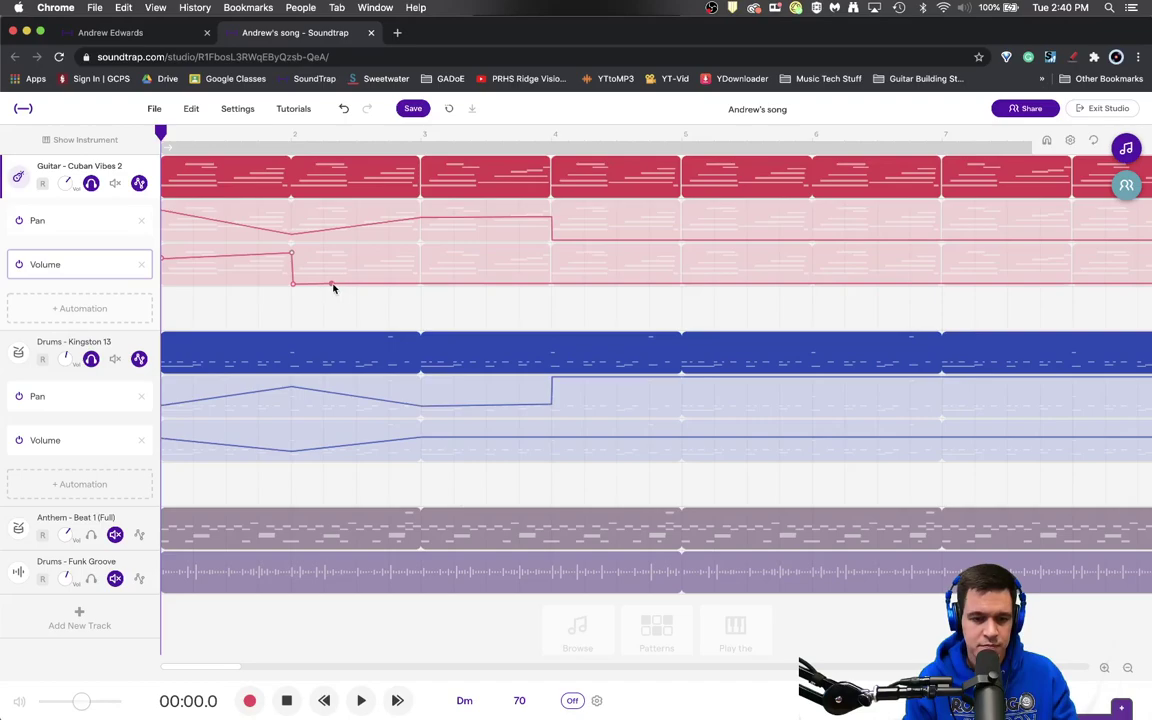
{"action": "left_click_drag", "start_coordinate": [333, 285], "coordinate": [421, 252]}
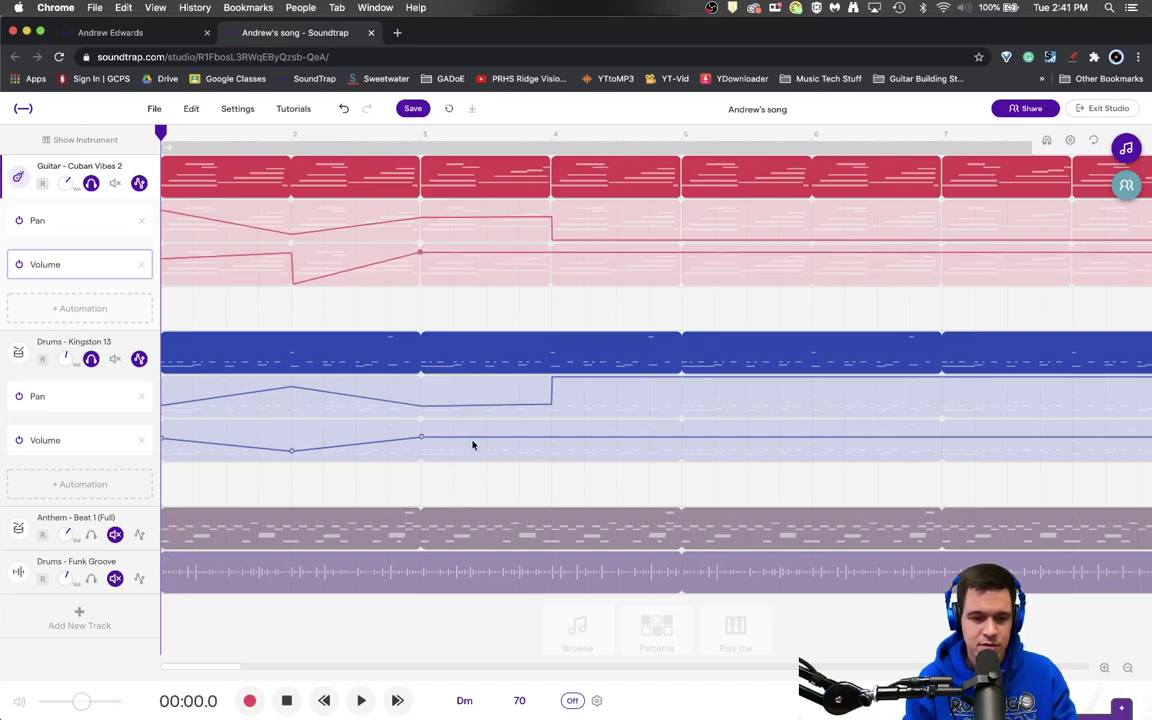
{"action": "left_click_drag", "start_coordinate": [514, 437], "coordinate": [551, 441]}
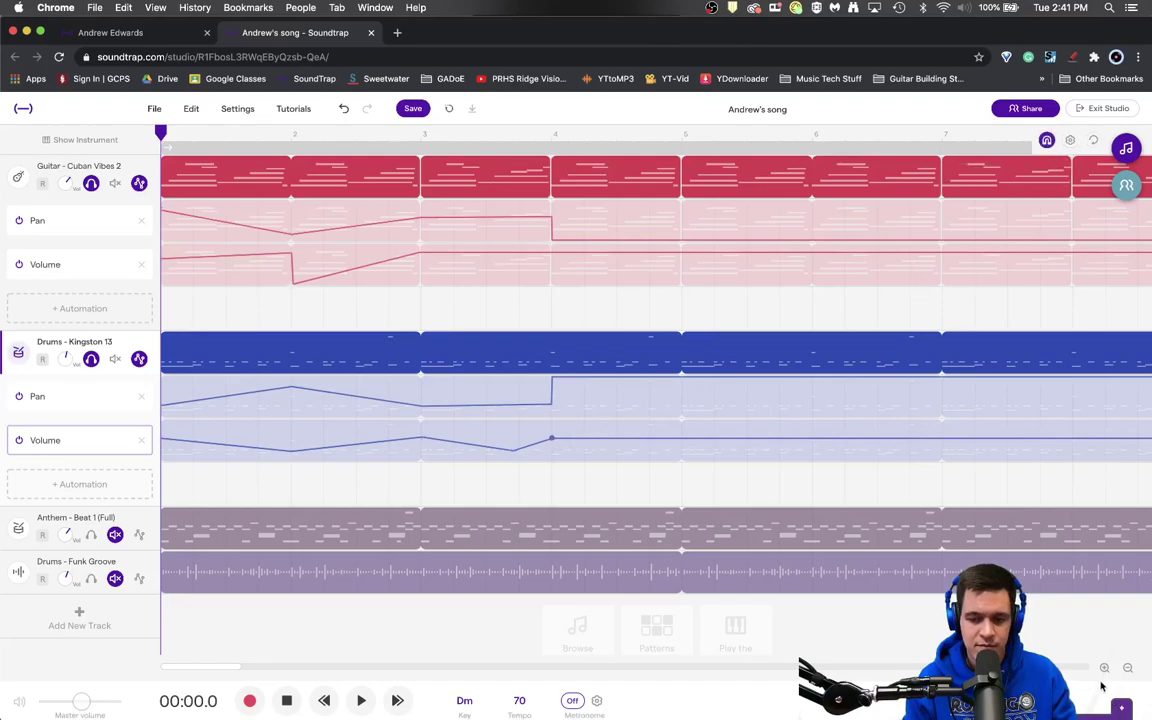
- Zoom out, then back in to fit the clips, and play the song from its start
{"action": "left_click", "coordinate": [1128, 667]}
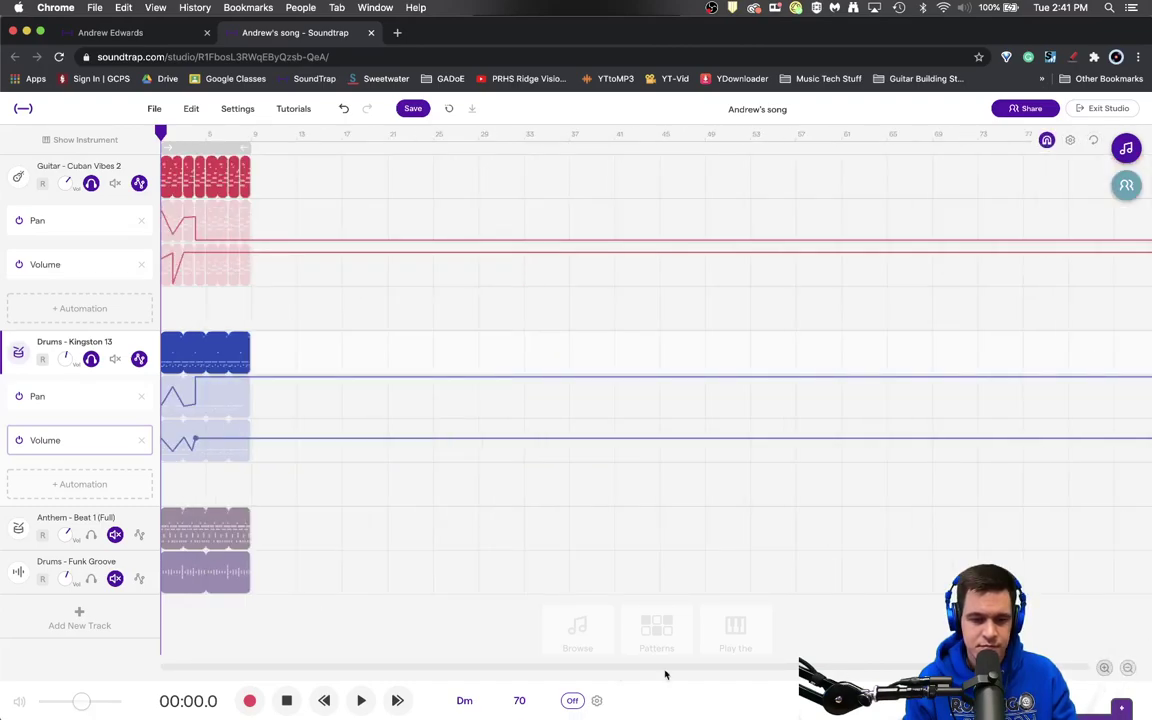
{"action": "left_click", "coordinate": [1104, 668]}
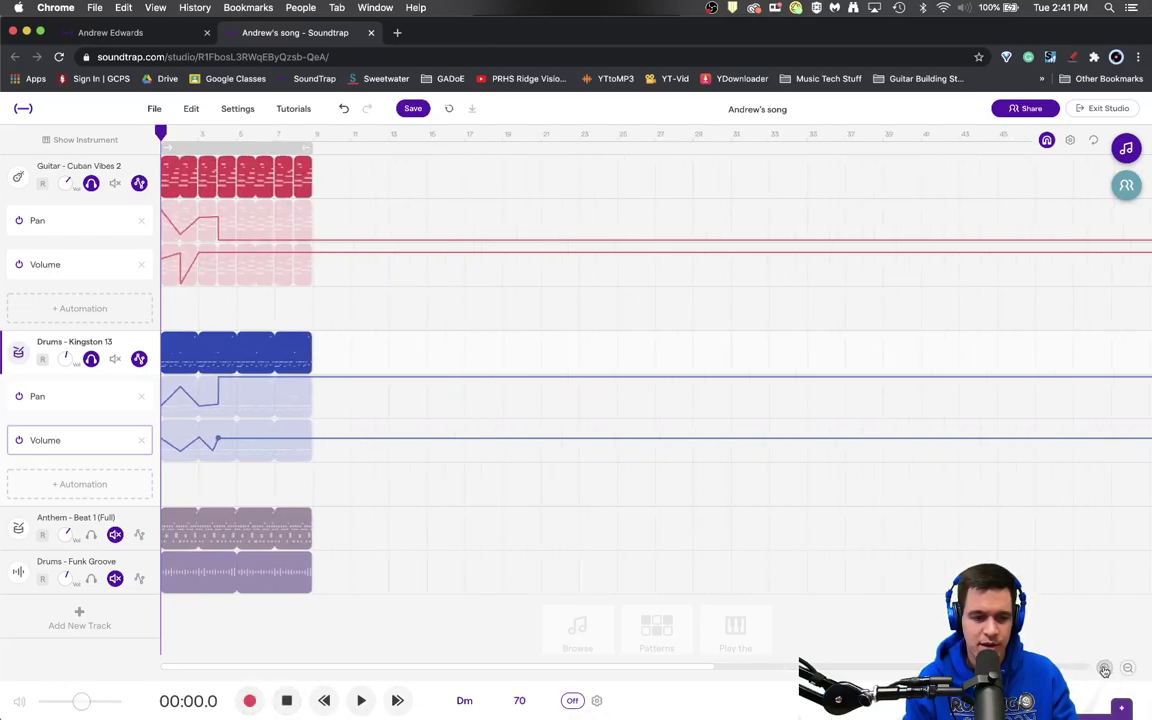
{"action": "left_click", "coordinate": [1106, 669]}
{"action": "left_click", "coordinate": [1106, 669]}
{"action": "left_click", "coordinate": [1106, 669]}
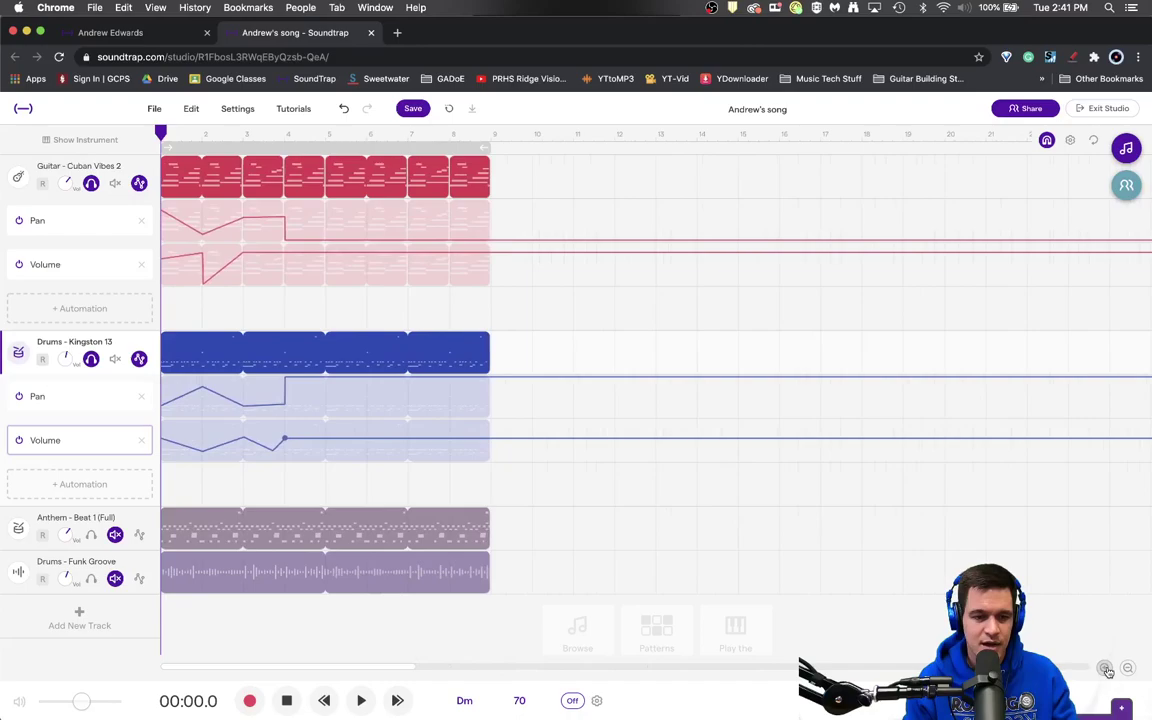
{"action": "left_click", "coordinate": [1106, 669]}
{"action": "left_click", "coordinate": [1106, 669]}
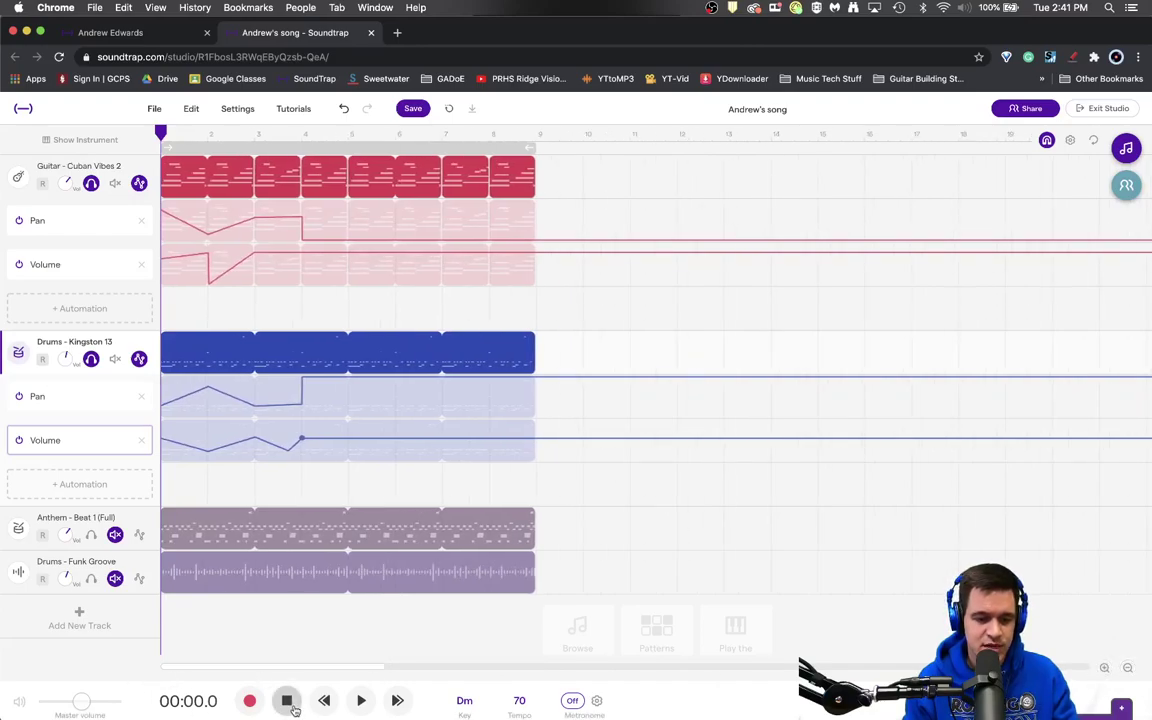
{"action": "left_click", "coordinate": [360, 701]}
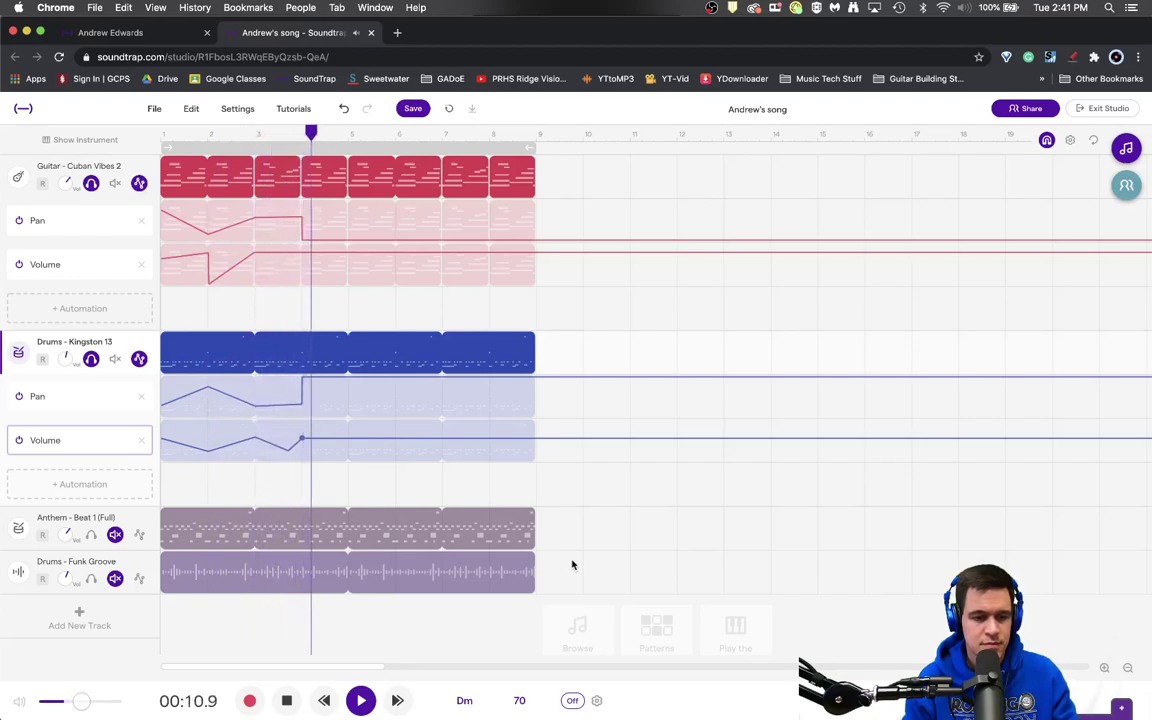
- Stop playback at about 13.6 seconds after auditioning the pan and volume automation
{"action": "left_click", "coordinate": [286, 704]}
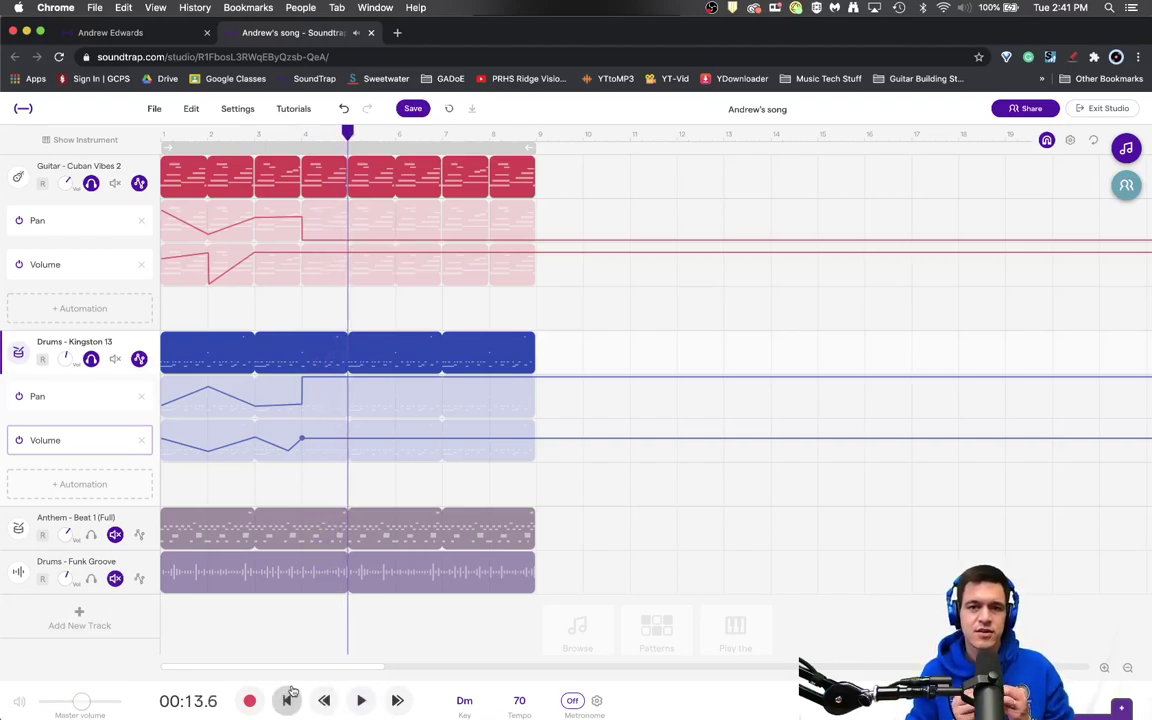